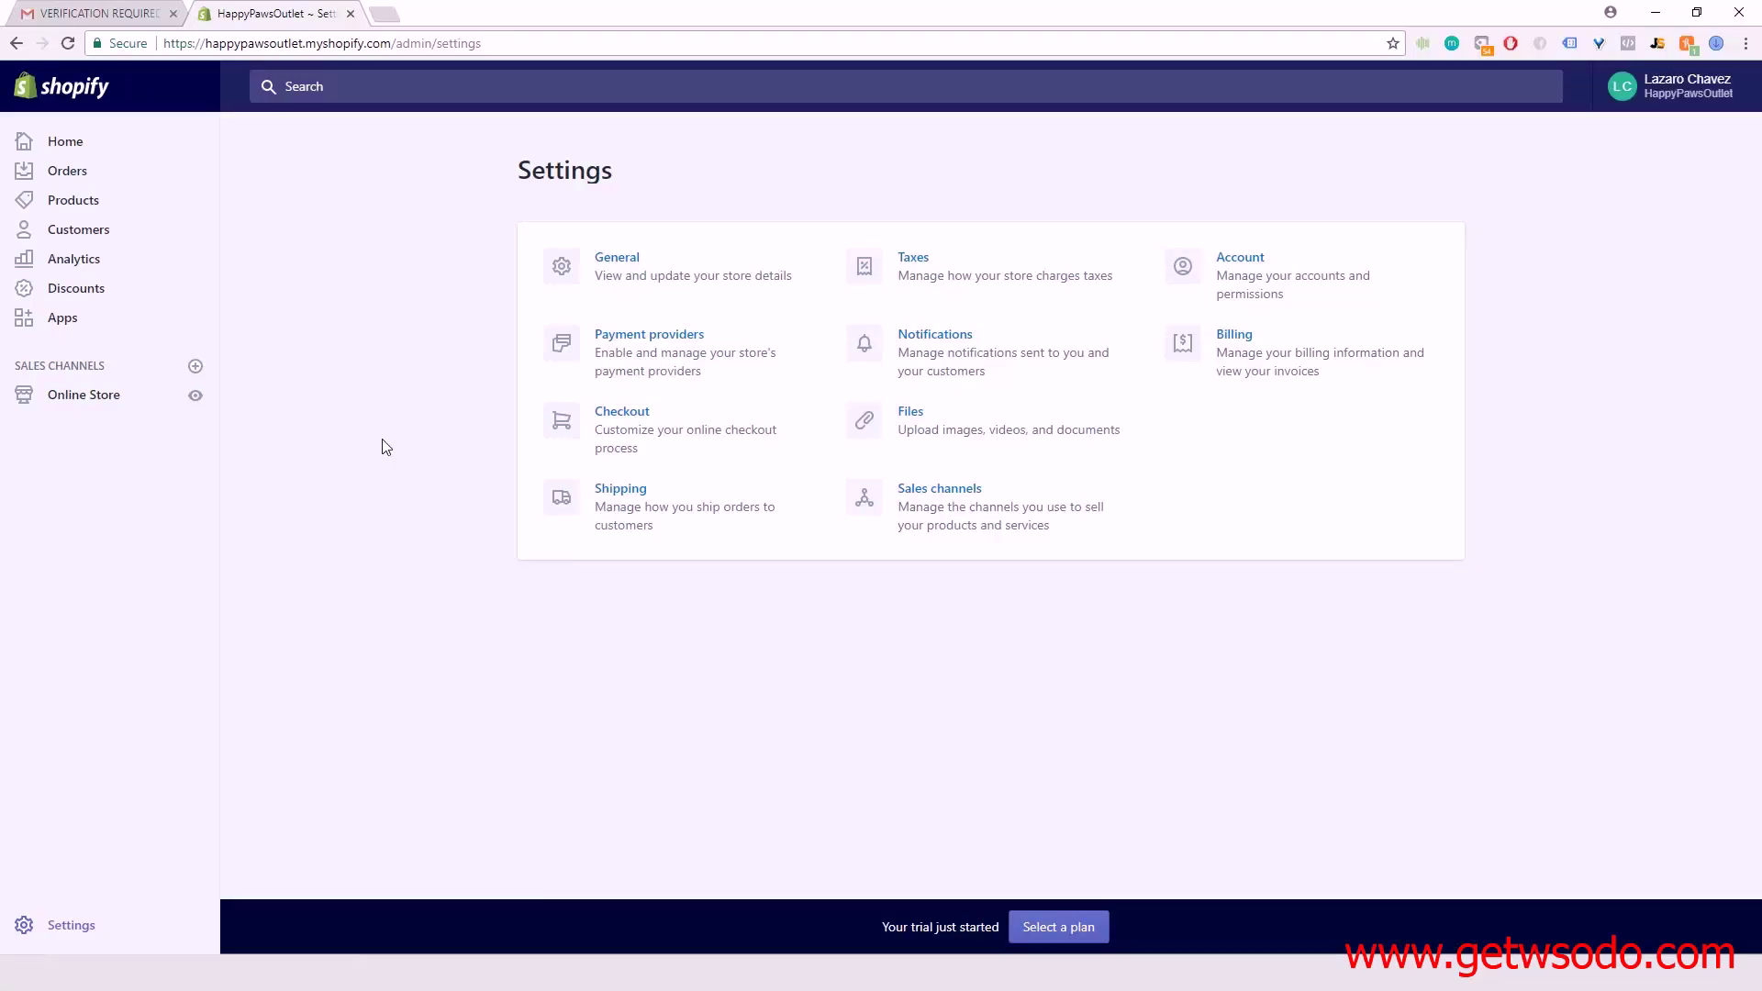
# Open the checkout settings and make customer accounts optional
pyautogui.click(659, 425)
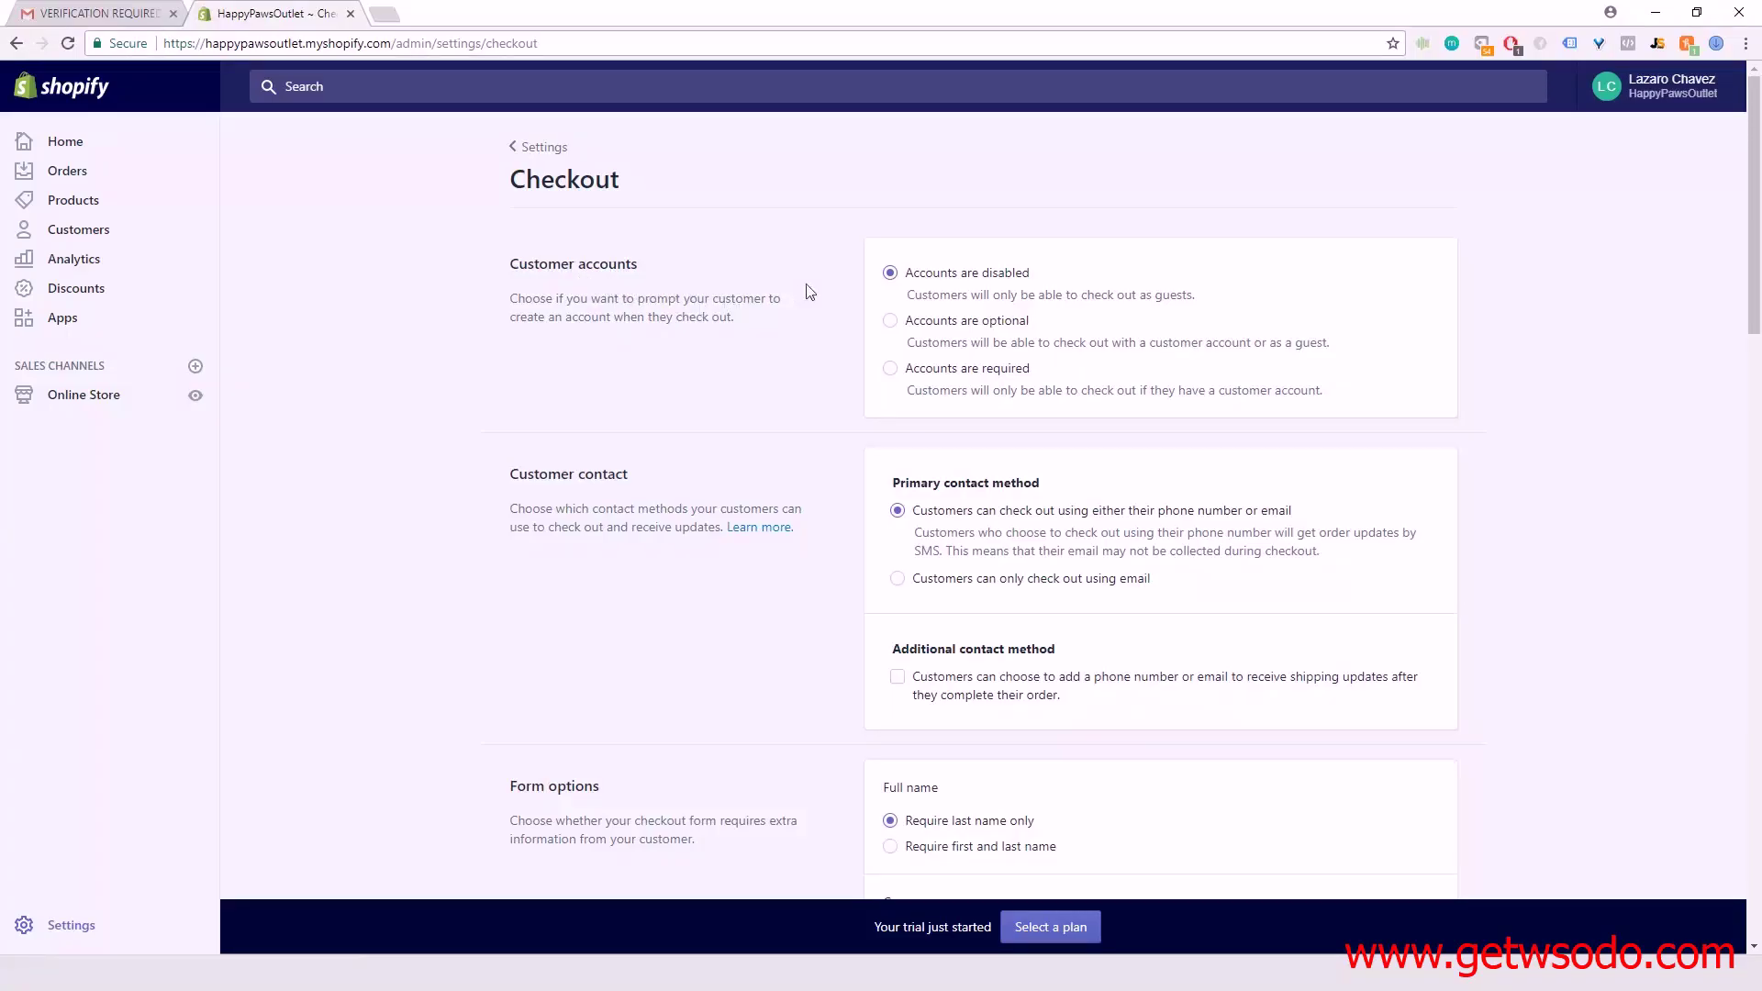
pyautogui.click(886, 323)
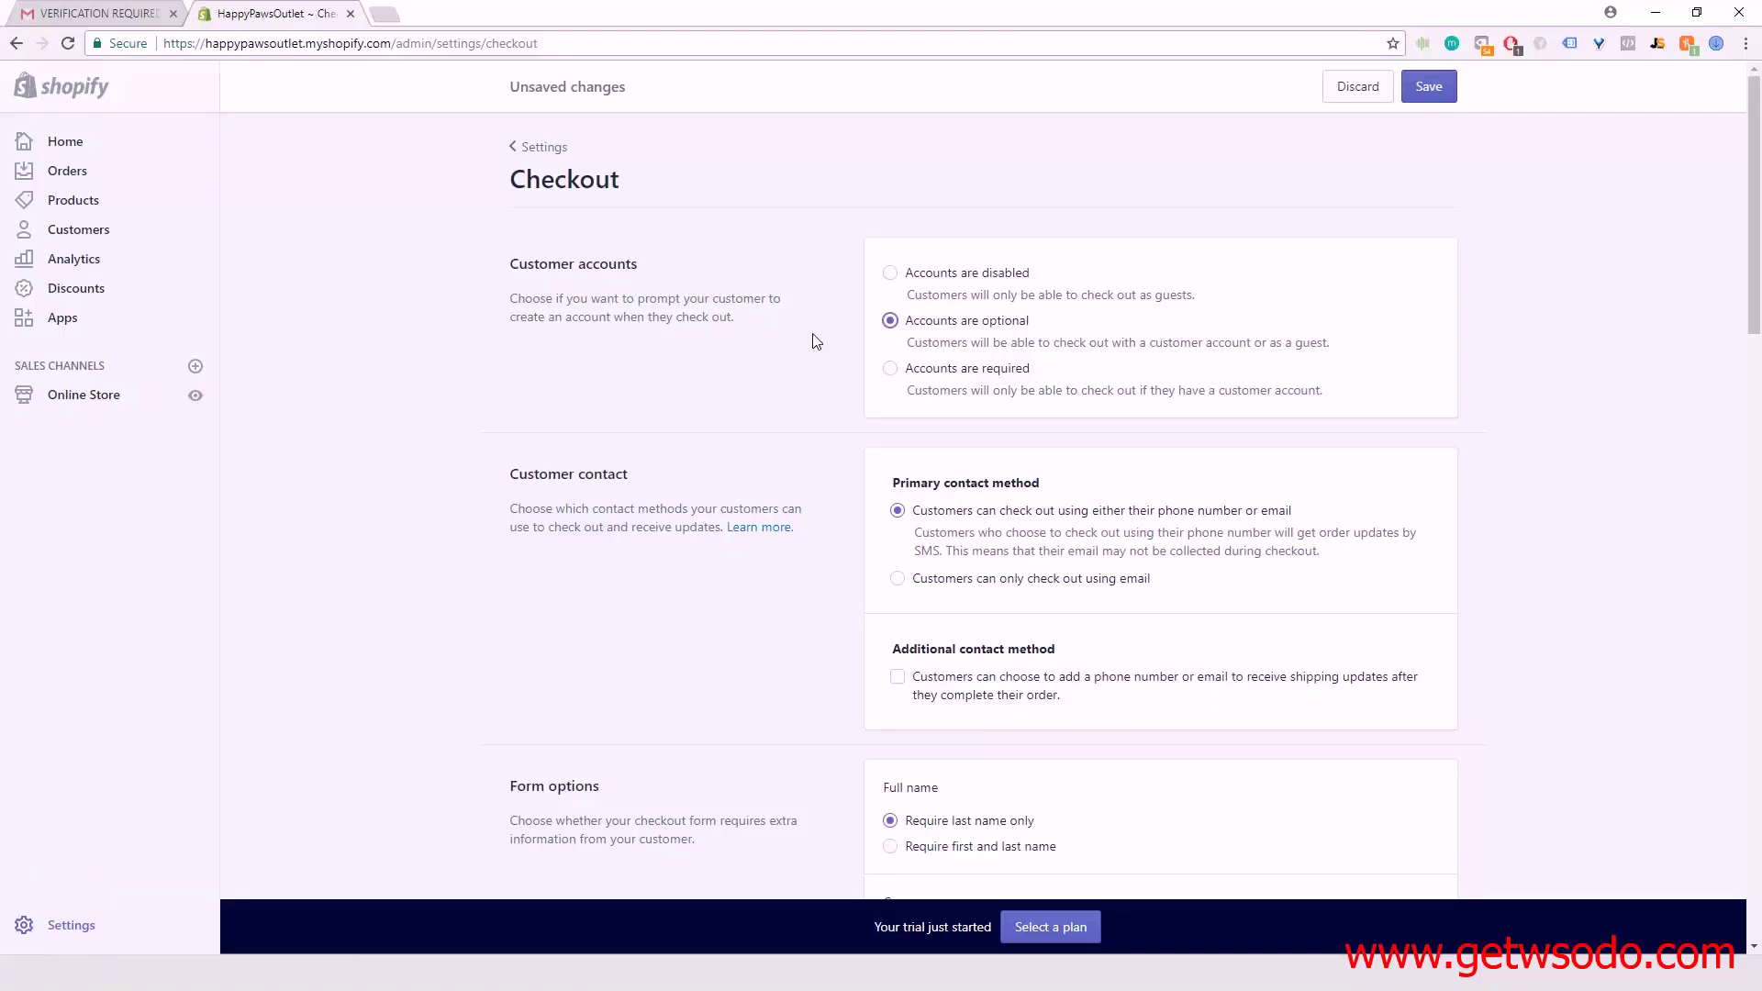
# Restrict the primary contact method to email only and let customers add a phone number or email for shipping updates
pyautogui.scroll(-2, 752, 404)
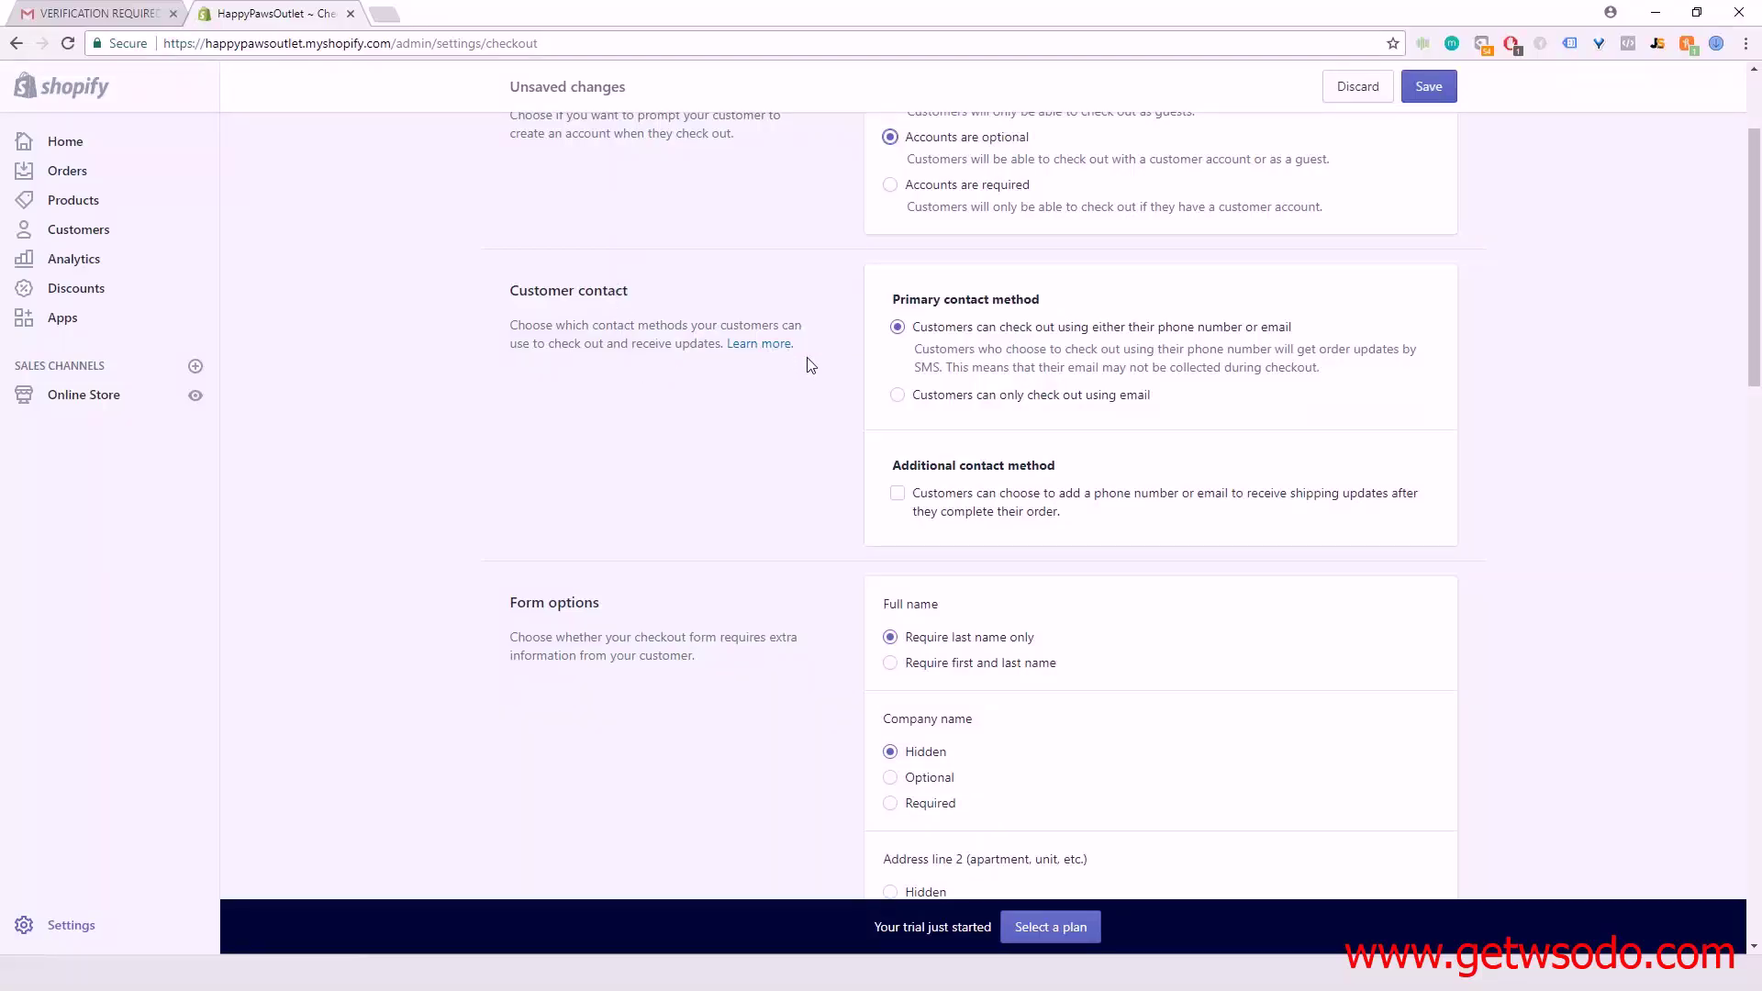
pyautogui.click(898, 395)
pyautogui.click(897, 495)
# Make the company name and the shipping address phone number optional in the checkout form options
pyautogui.scroll(-2, 829, 571)
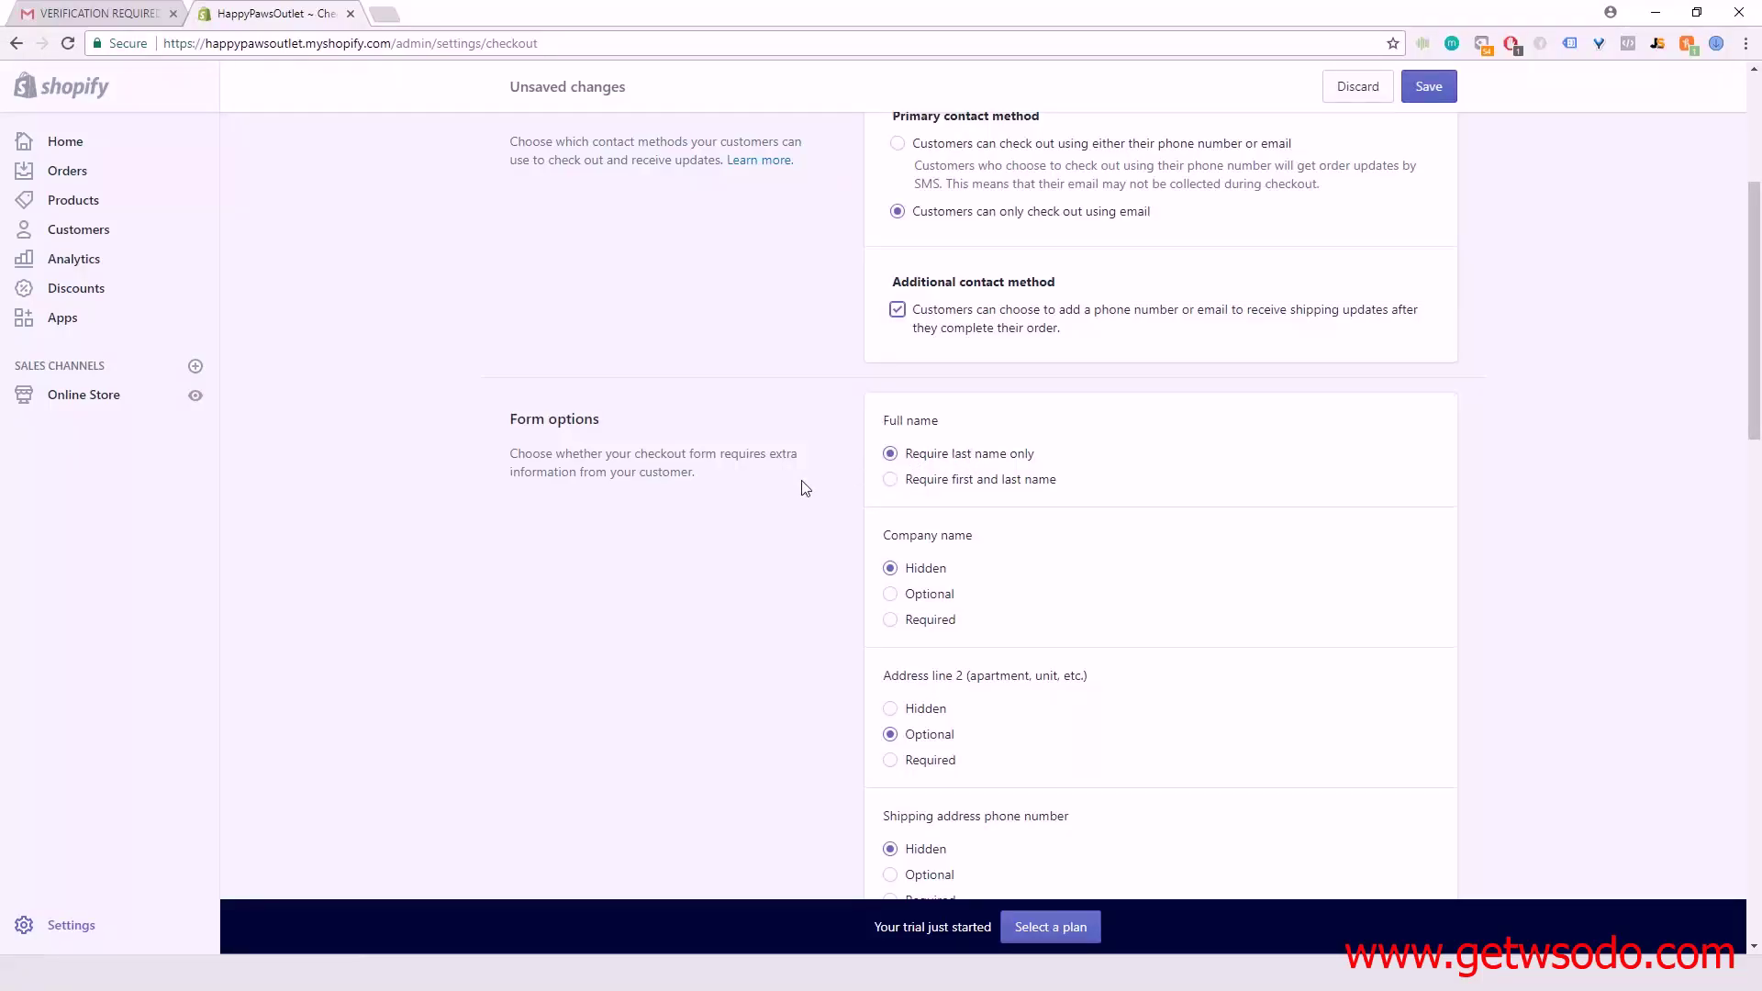
pyautogui.scroll(-1, 808, 488)
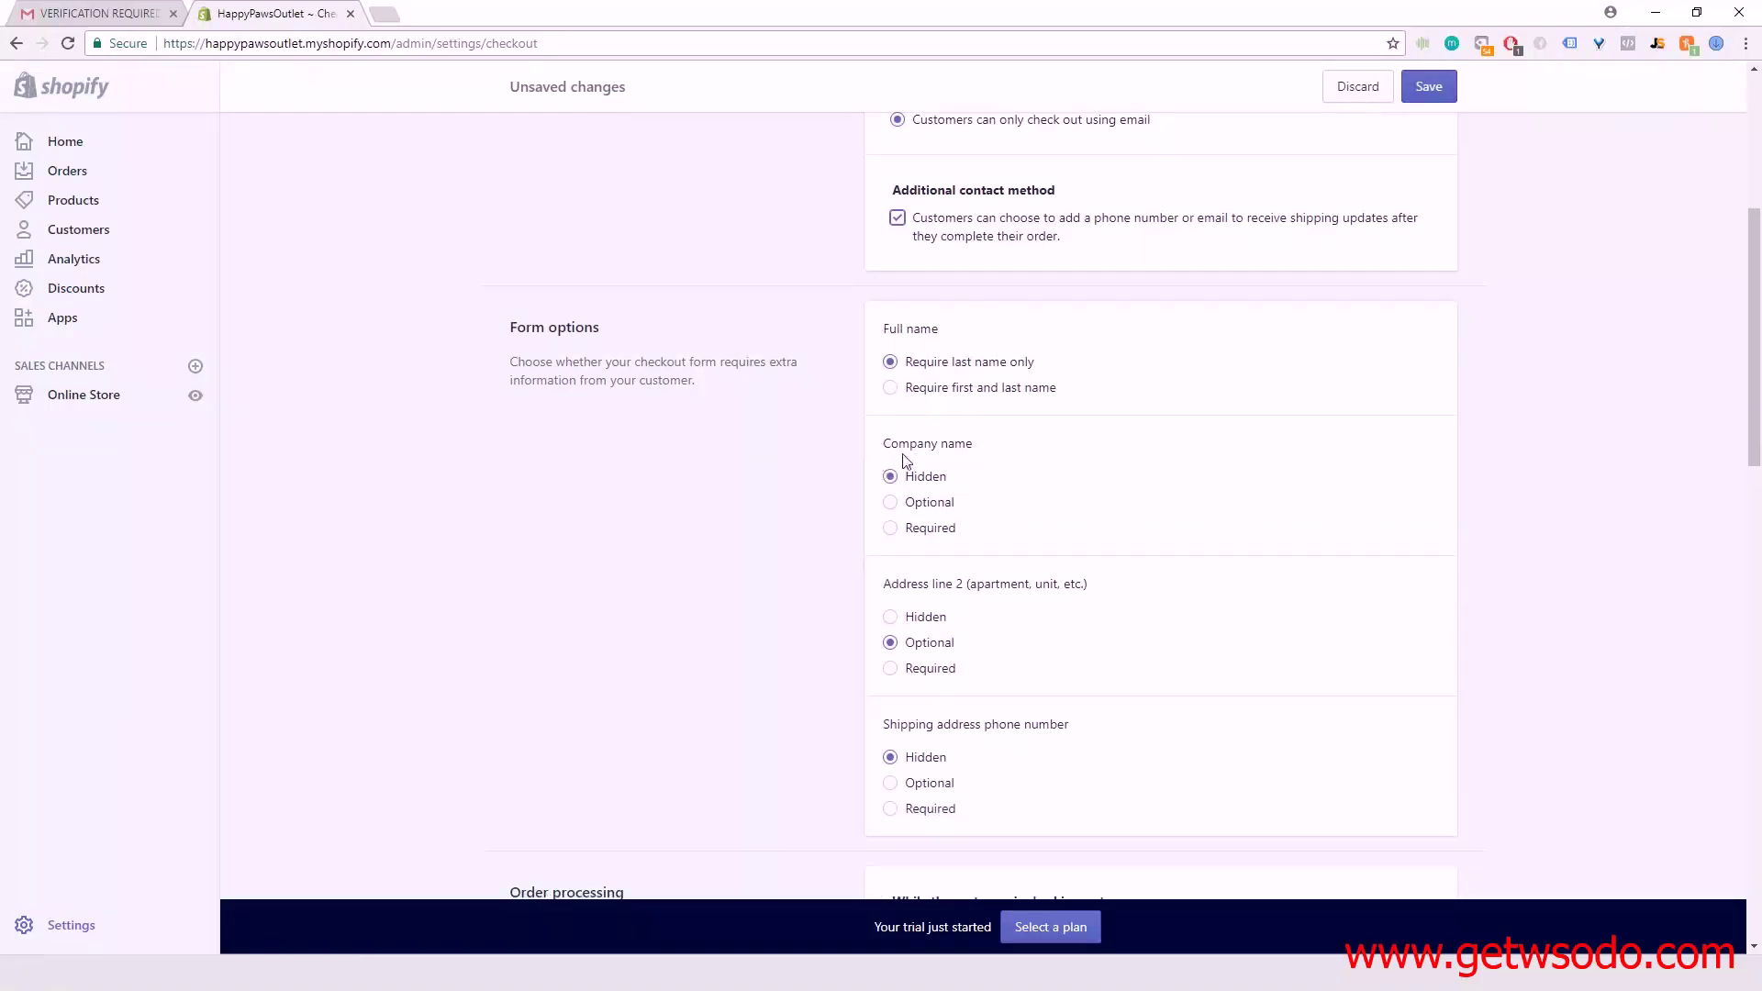
pyautogui.click(891, 505)
pyautogui.scroll(-1, 734, 491)
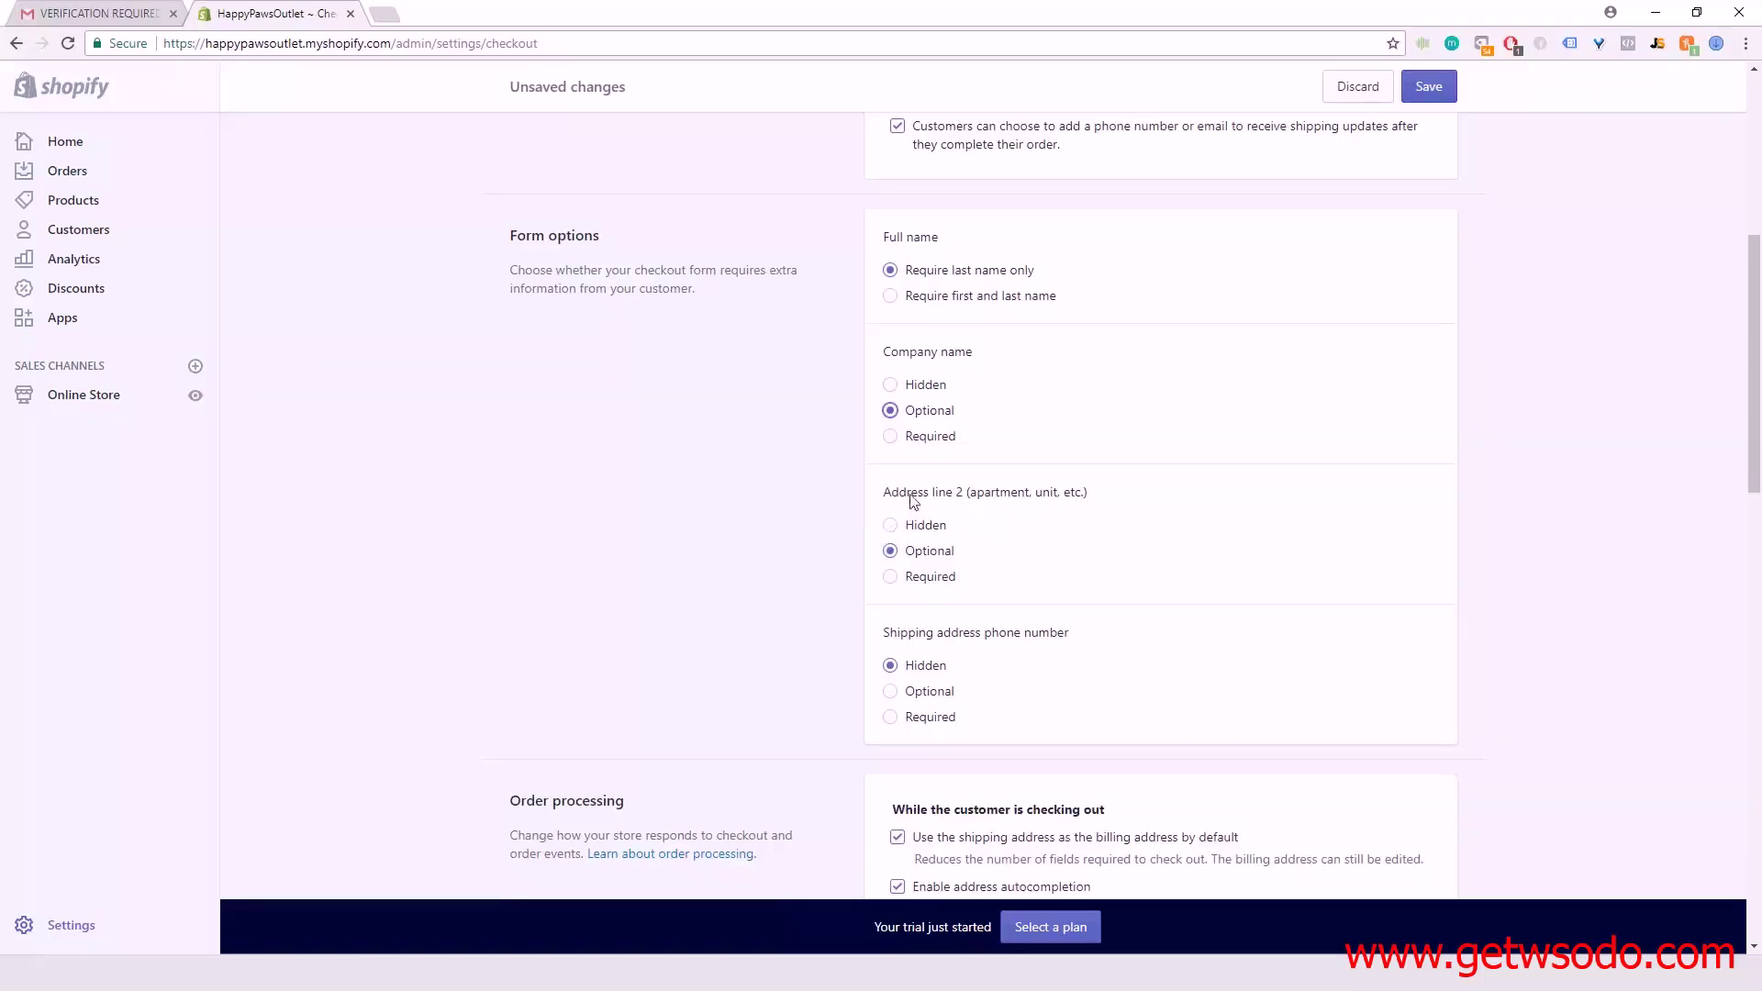
pyautogui.scroll(-1, 831, 582)
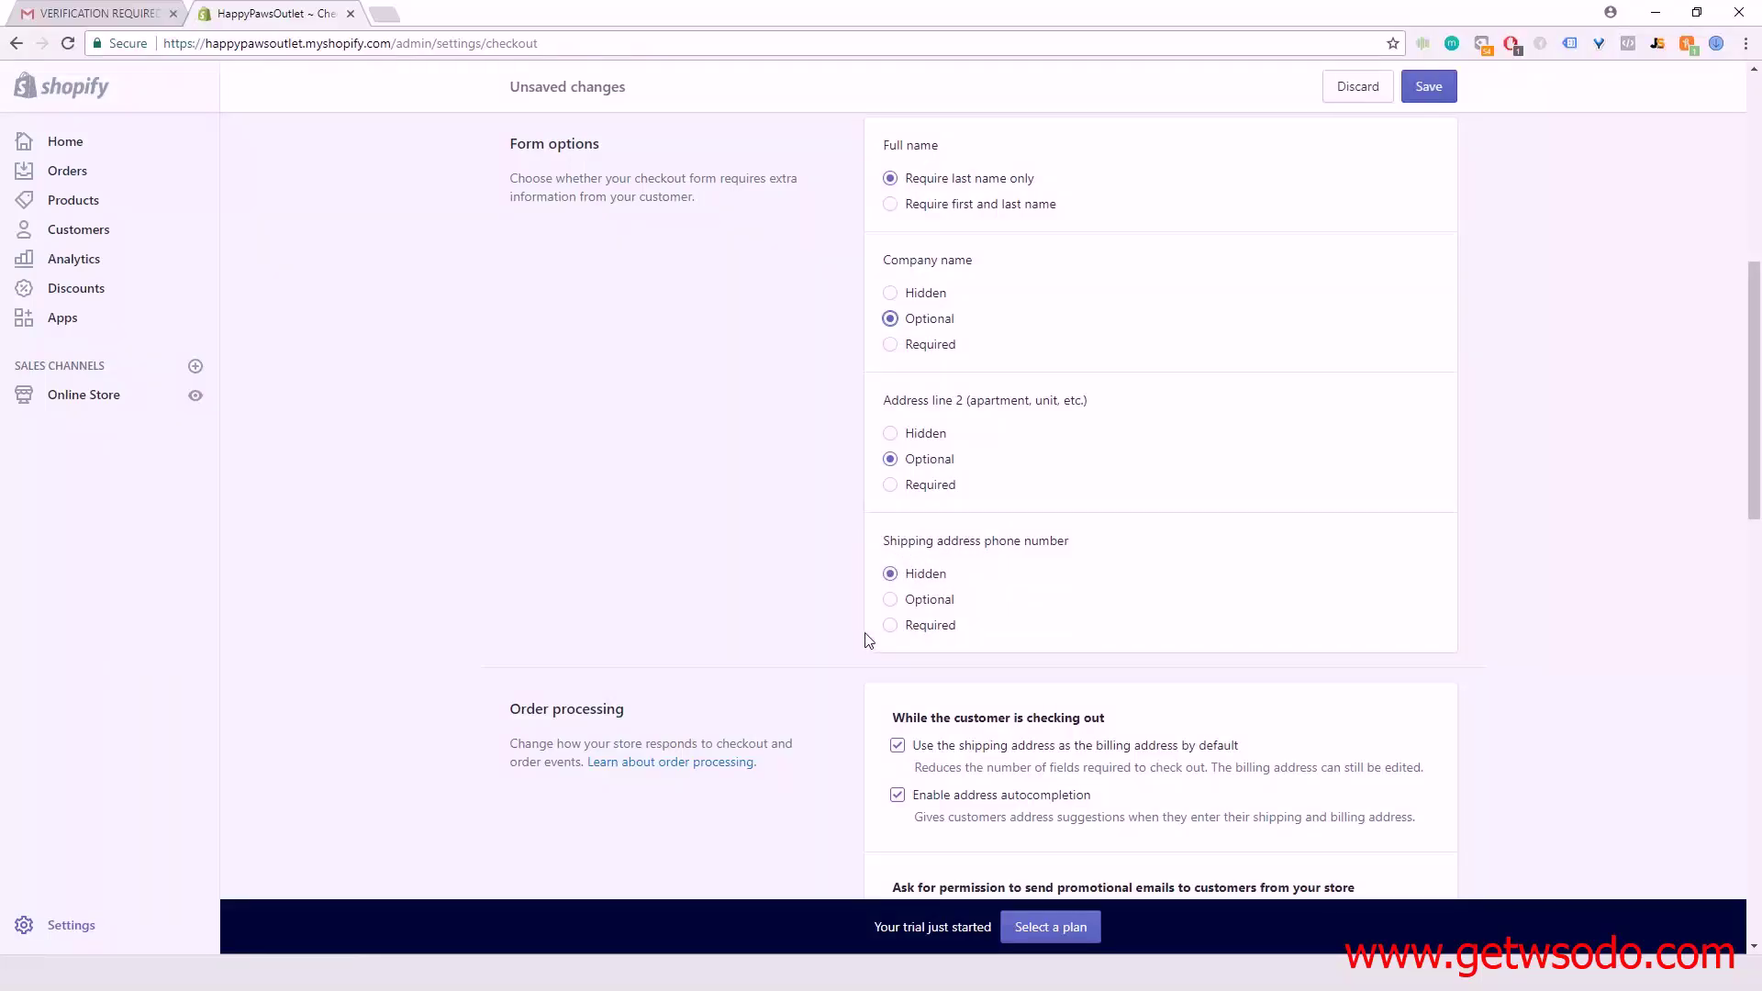
pyautogui.click(889, 601)
# Set the promotional email permission so that customers agree by default
pyautogui.scroll(3, 800, 604)
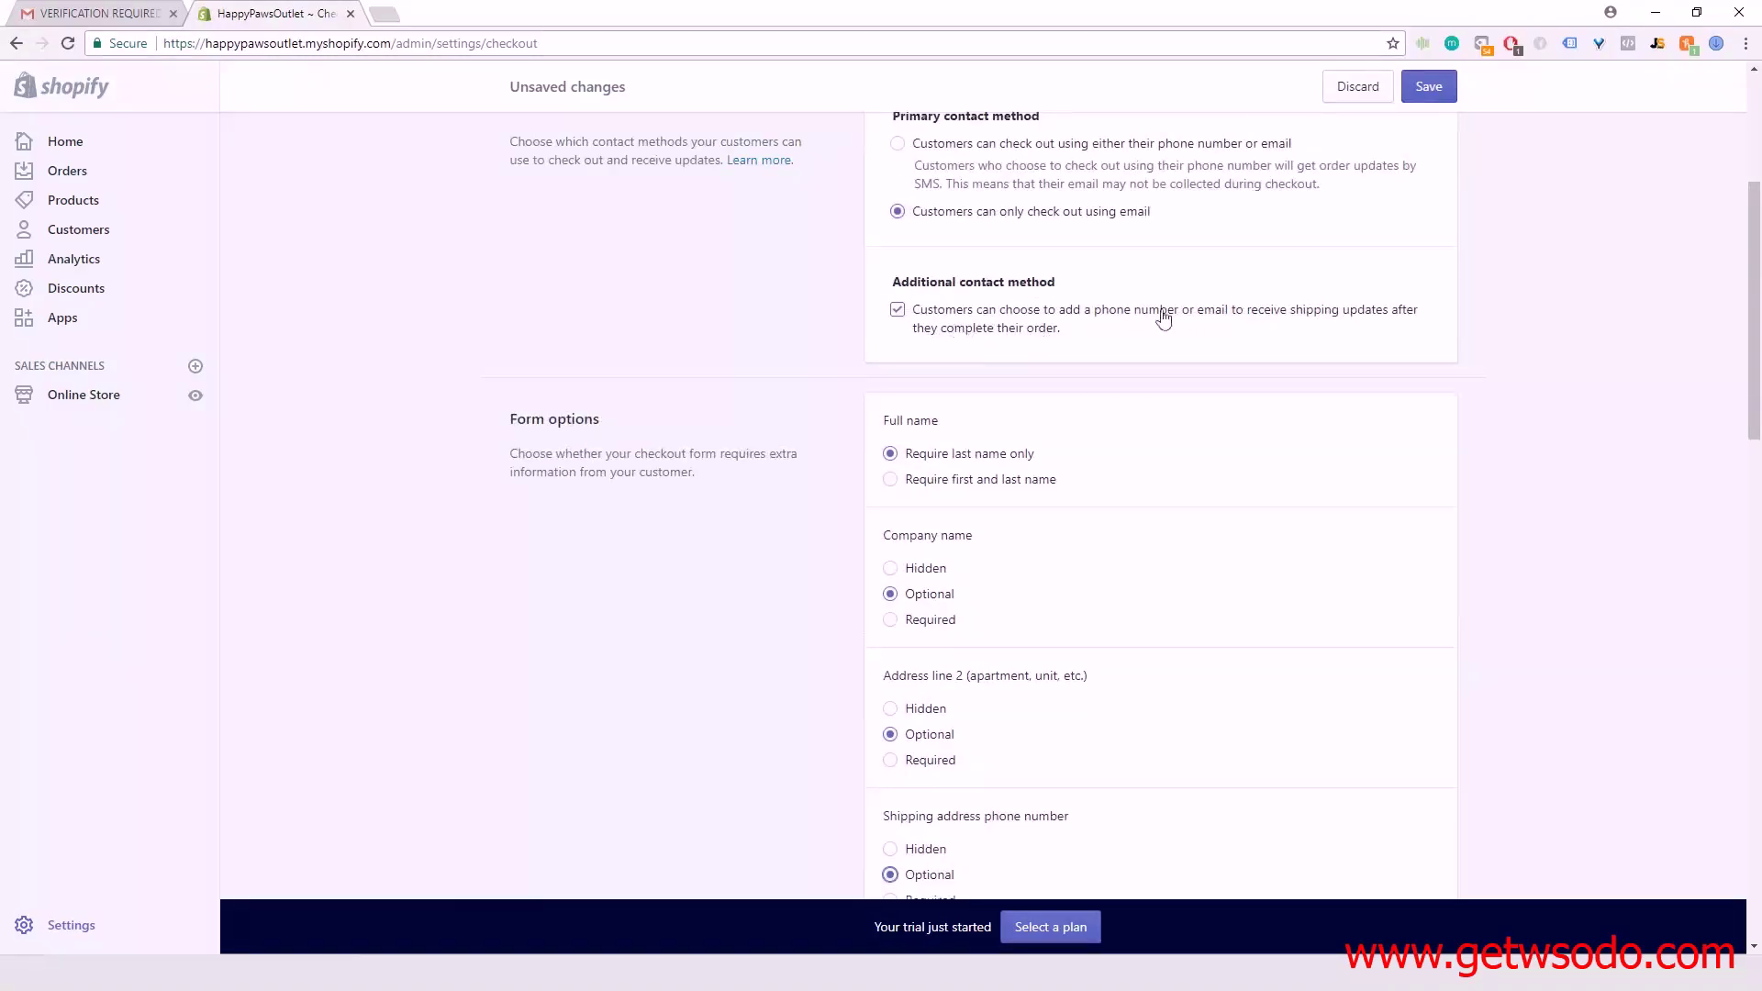
pyautogui.scroll(-5, 1000, 514)
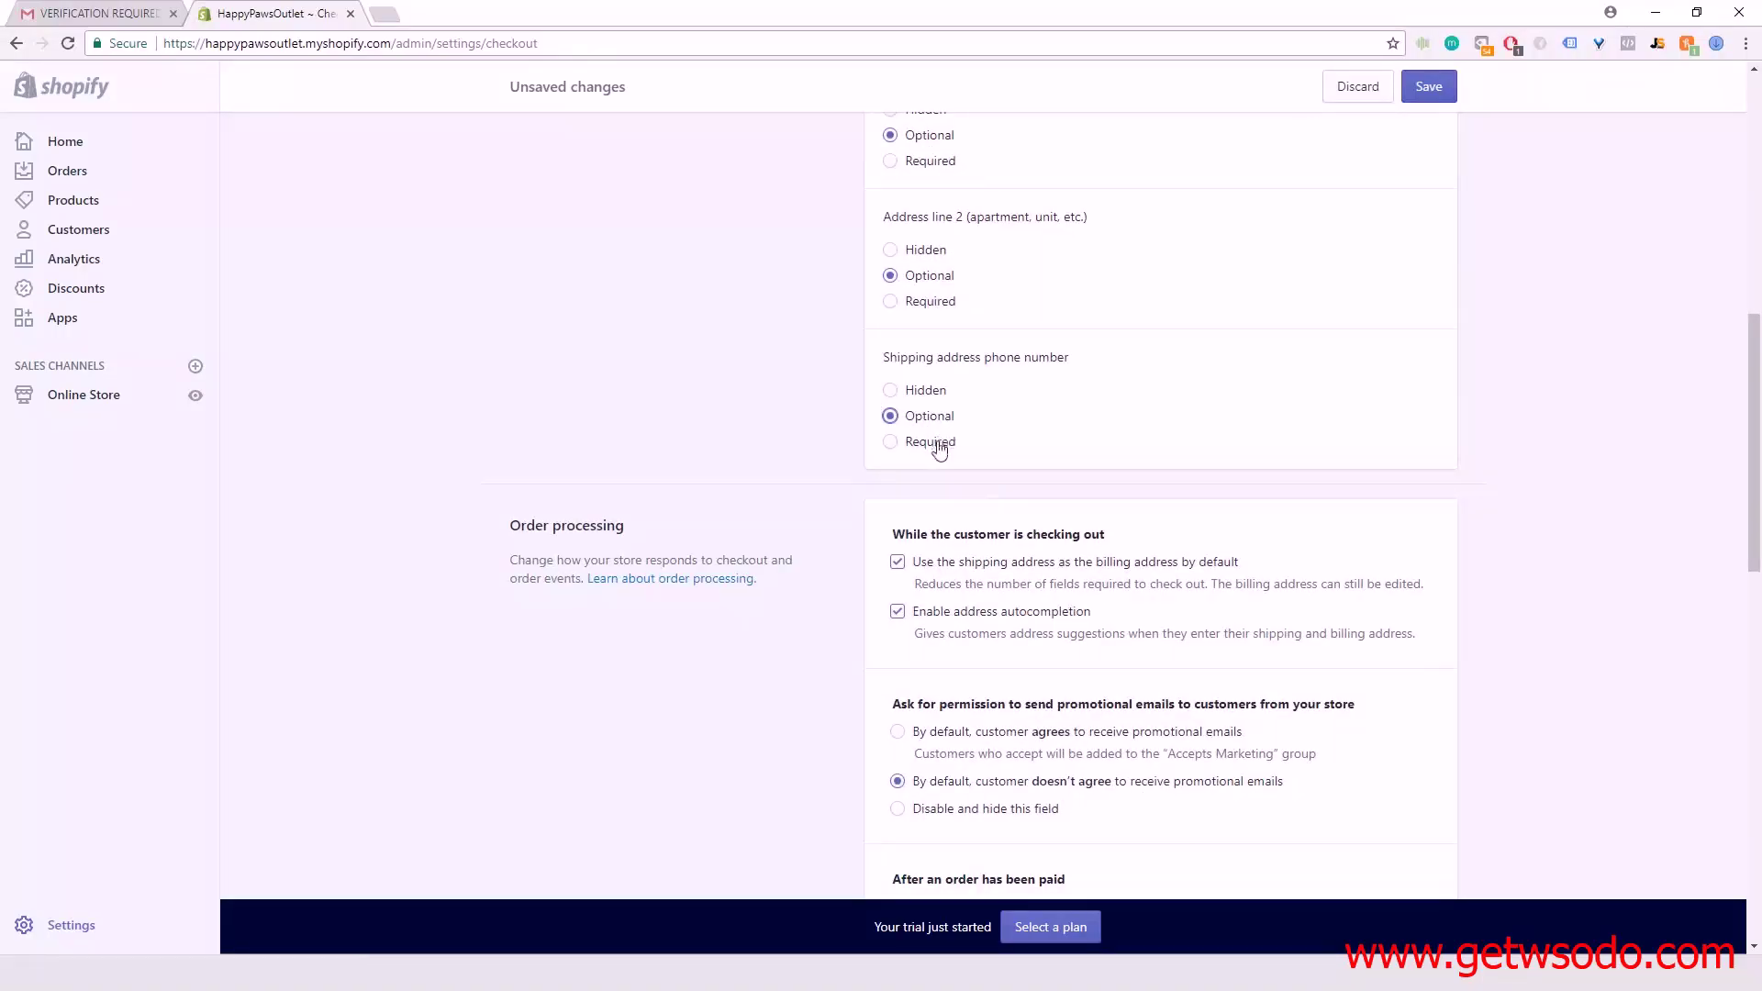
pyautogui.scroll(-1, 769, 504)
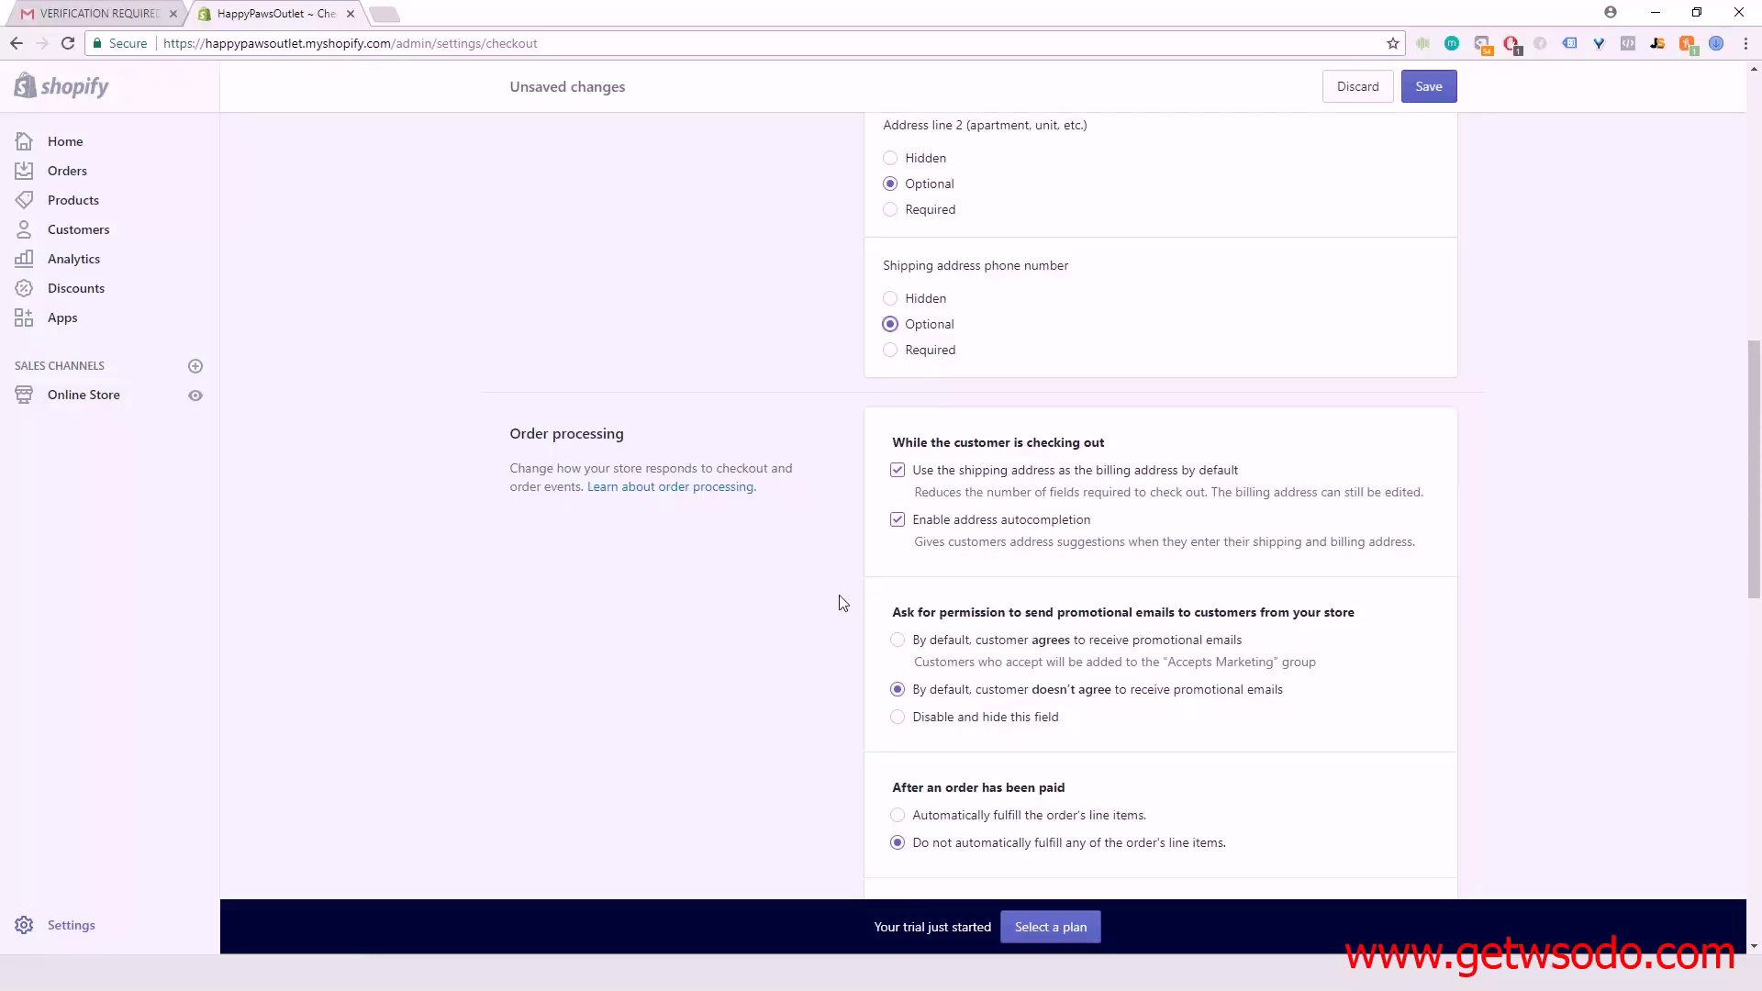
pyautogui.scroll(-1, 839, 595)
pyautogui.scroll(-1, 839, 595)
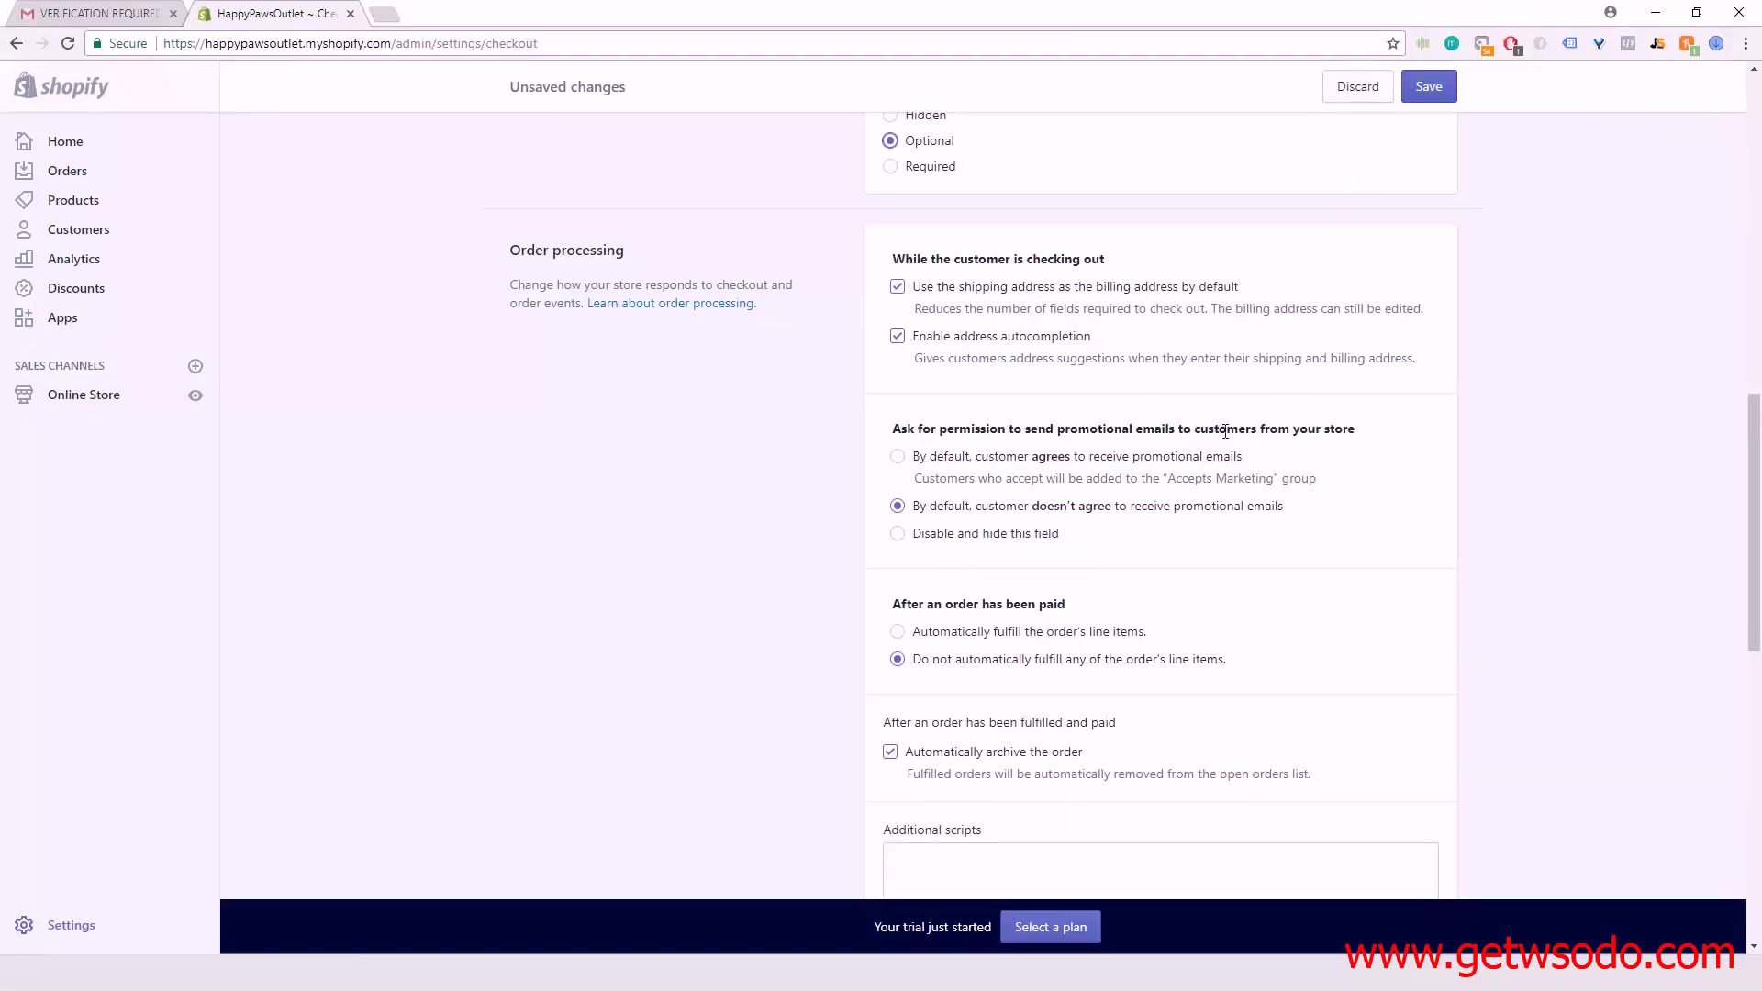
pyautogui.click(898, 459)
# Generate the sample terms of service for the store and look through the text
pyautogui.scroll(-3, 819, 537)
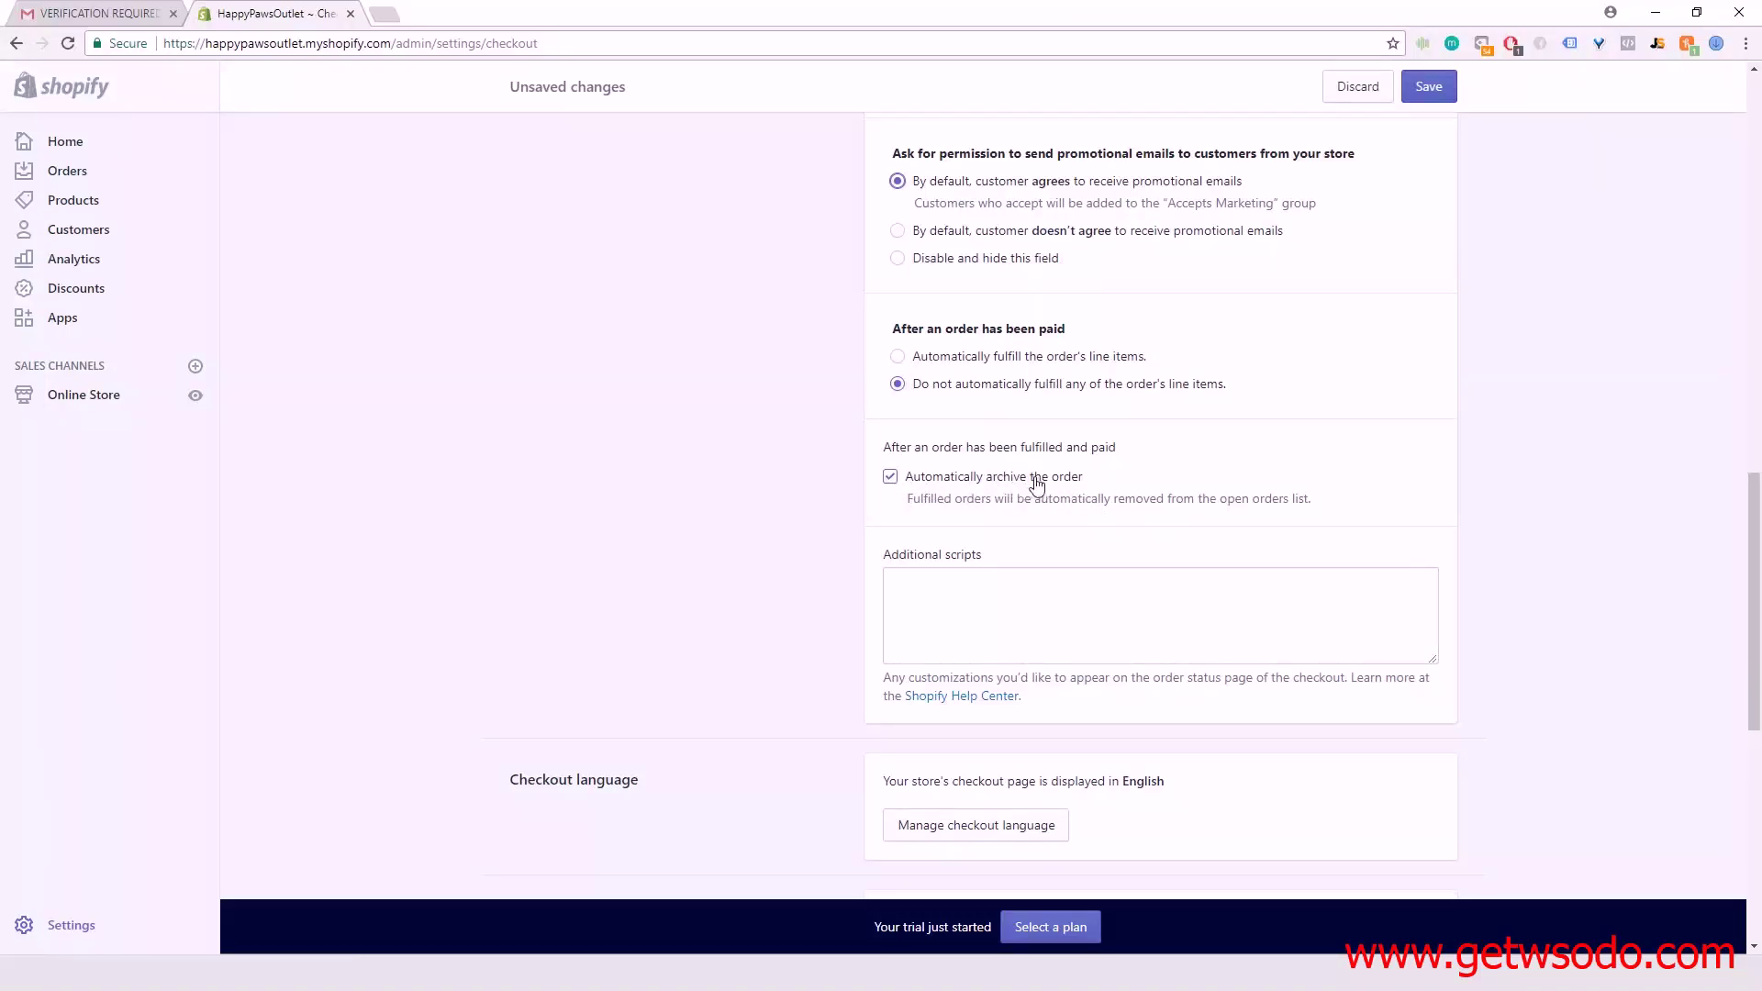
pyautogui.scroll(-5, 628, 539)
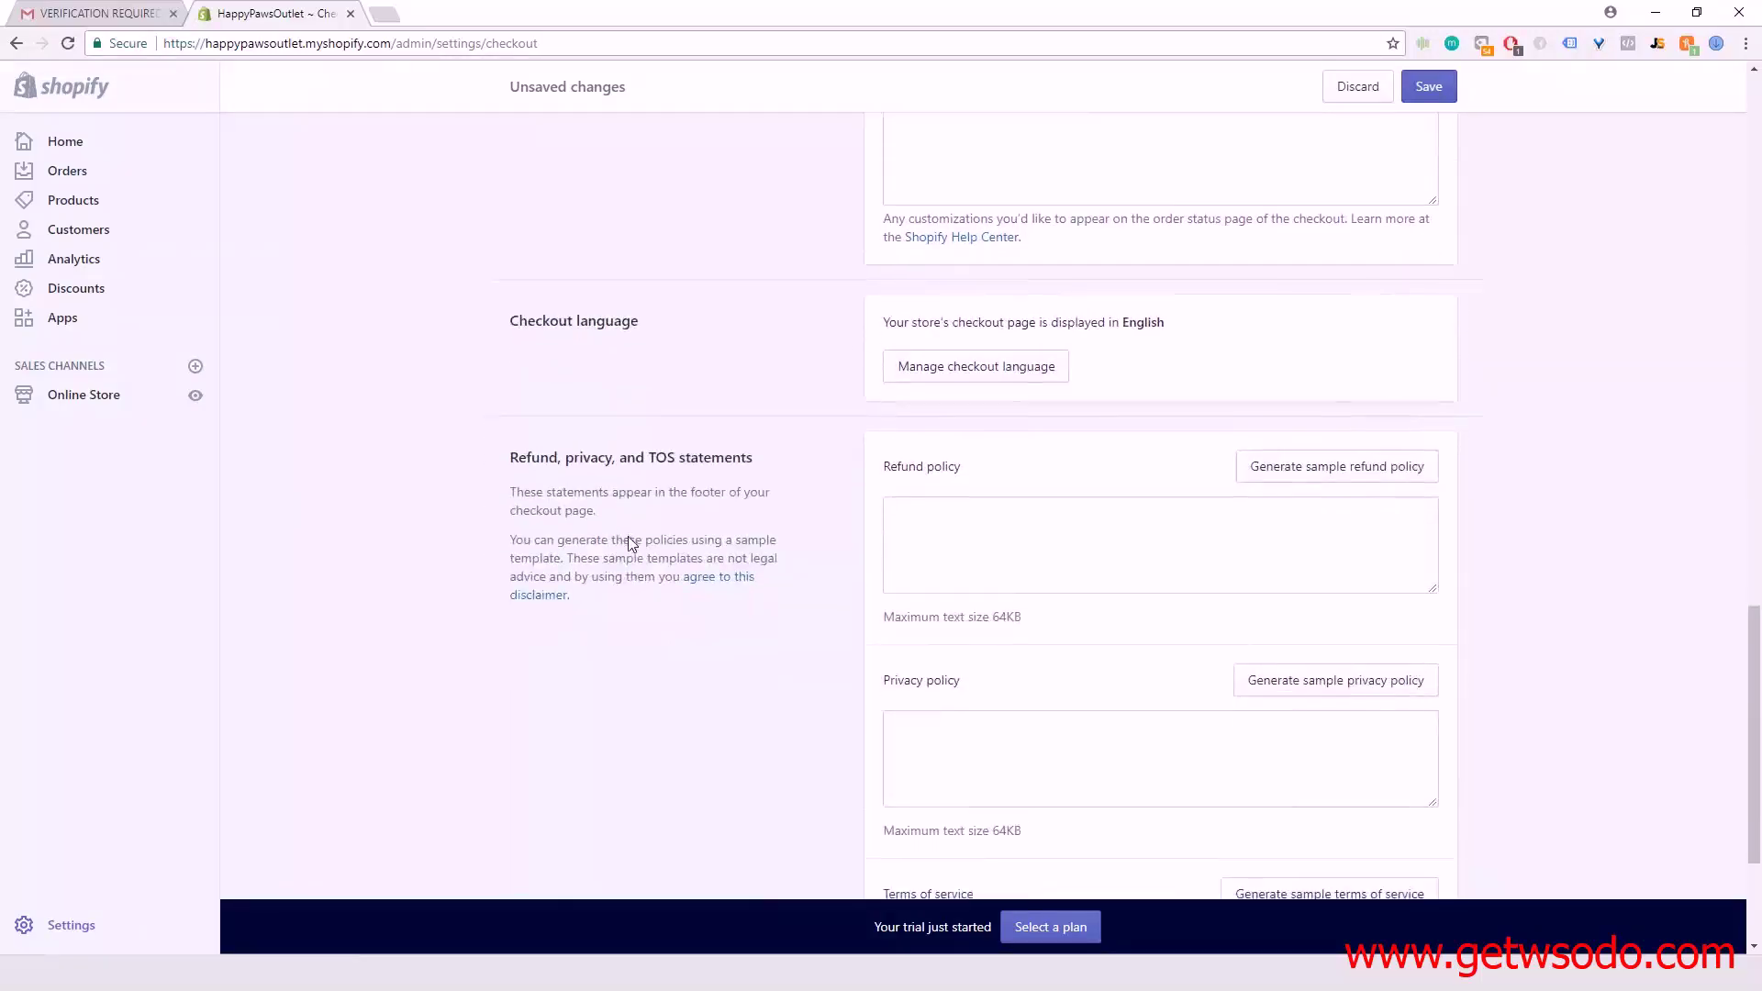
pyautogui.scroll(-2, 790, 466)
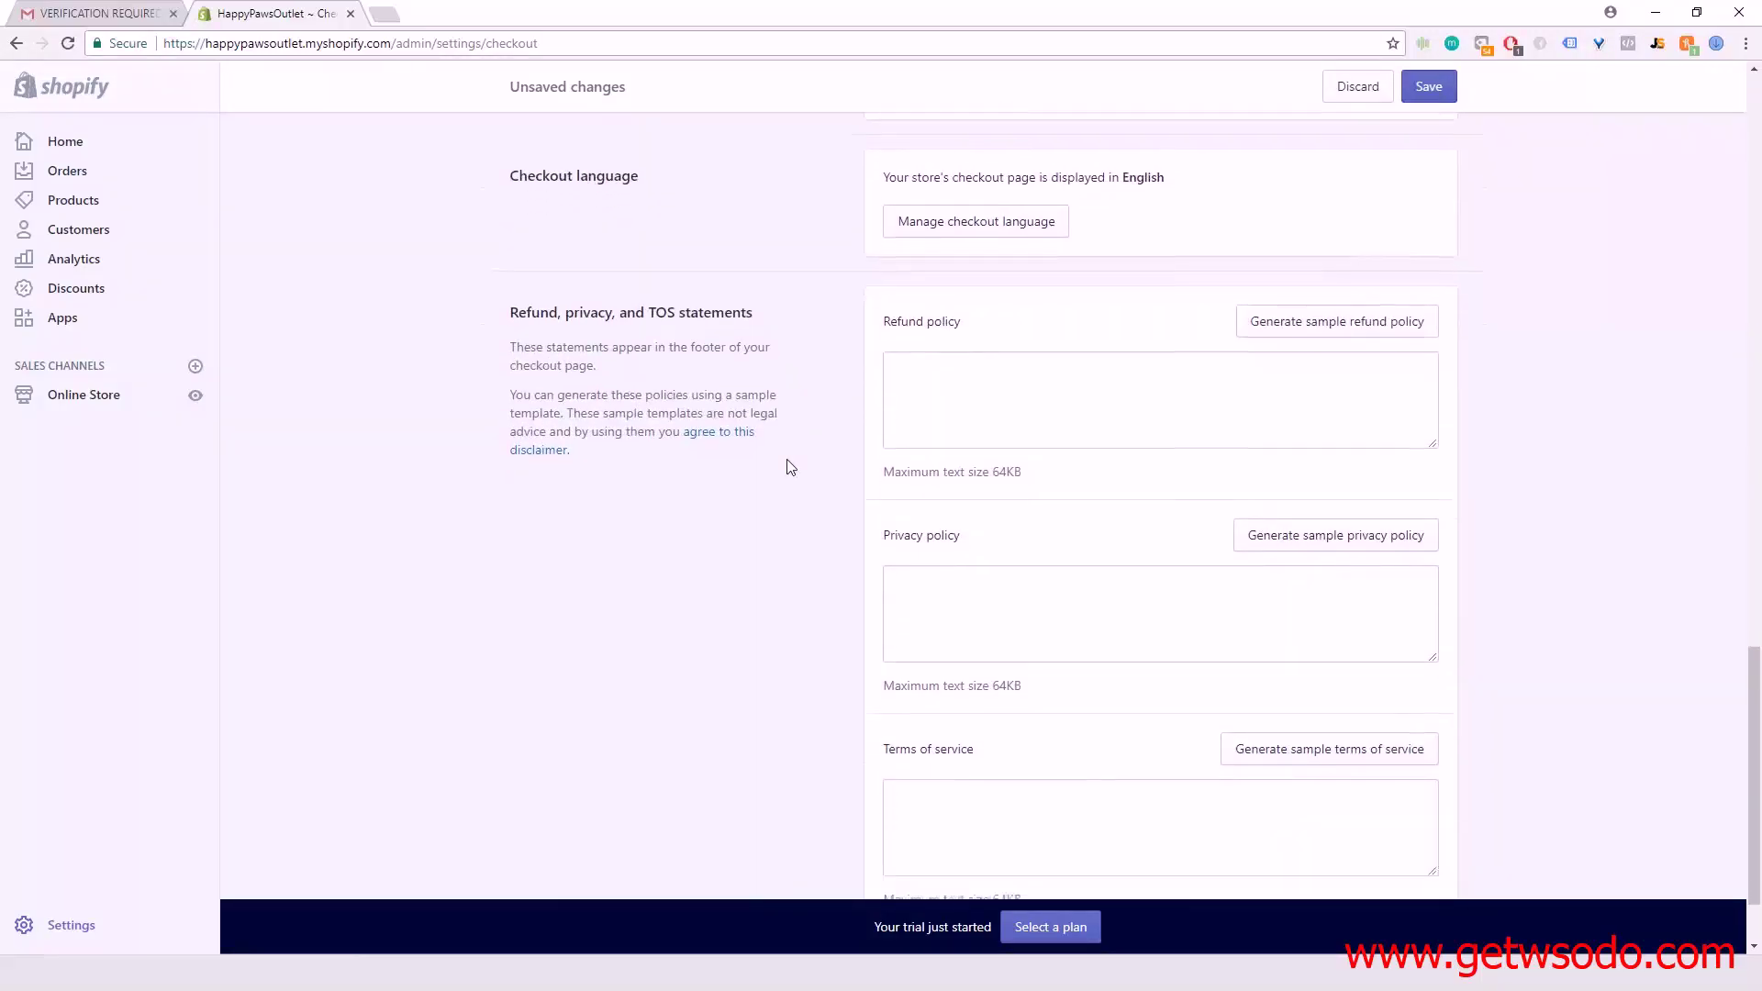
pyautogui.scroll(-1, 789, 468)
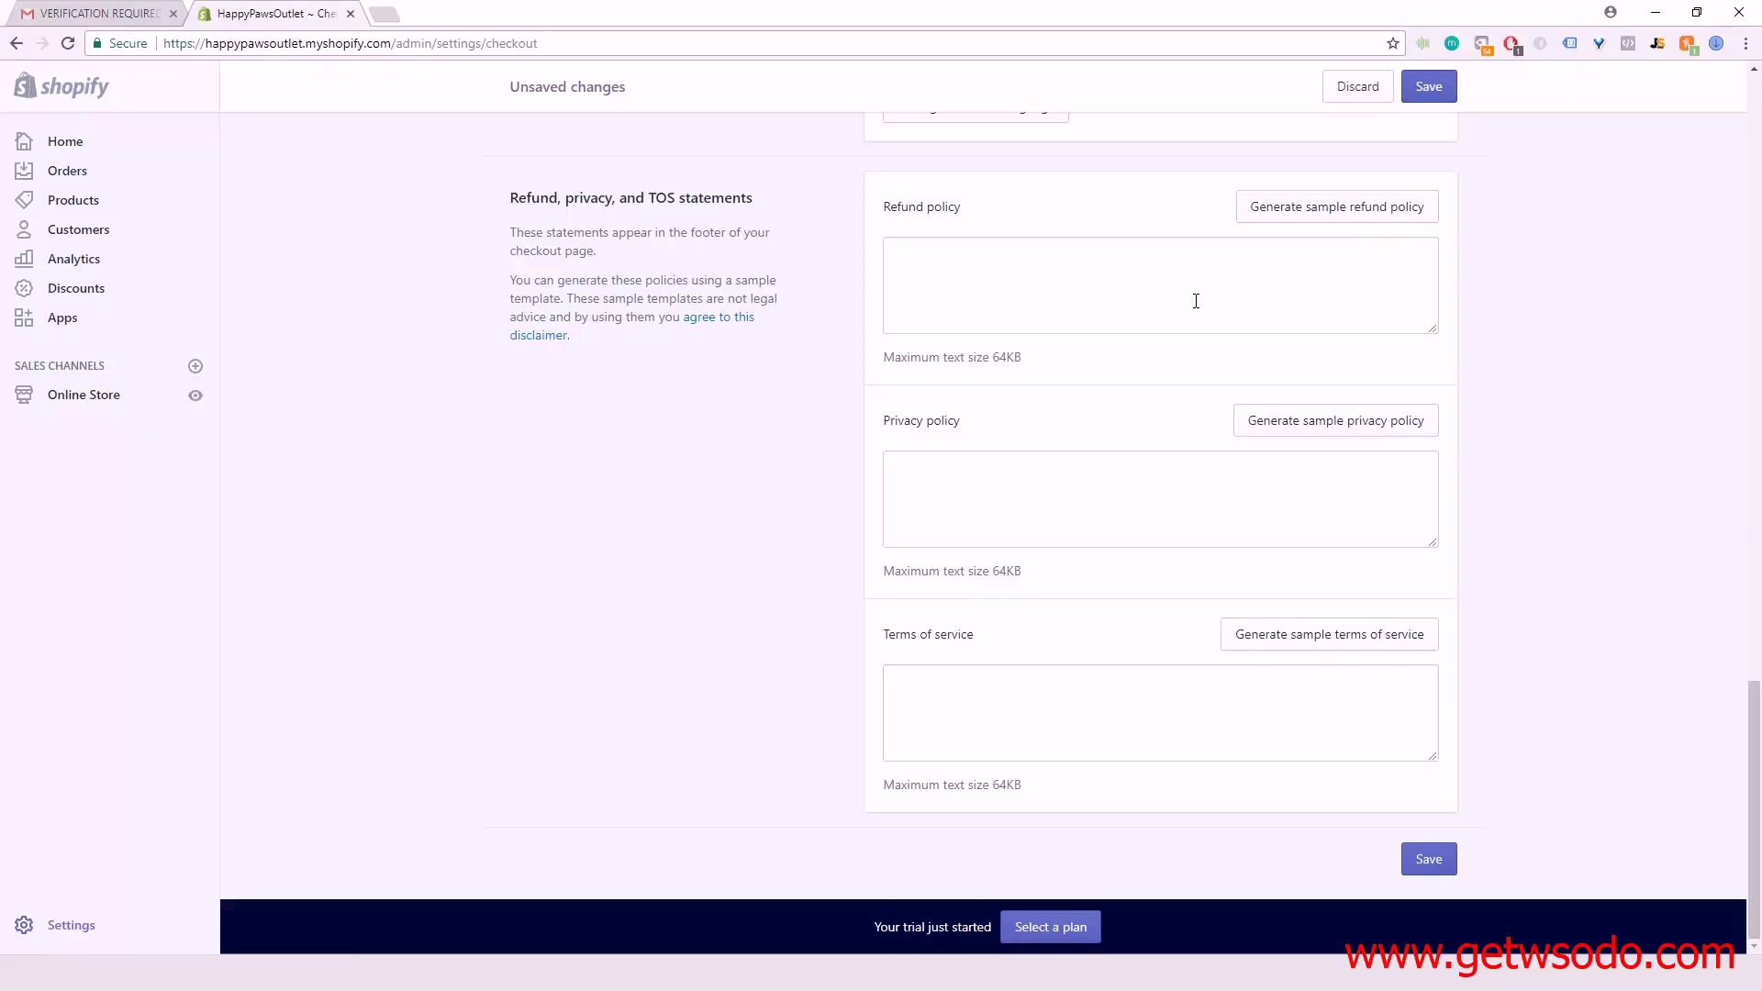
pyautogui.click(1337, 646)
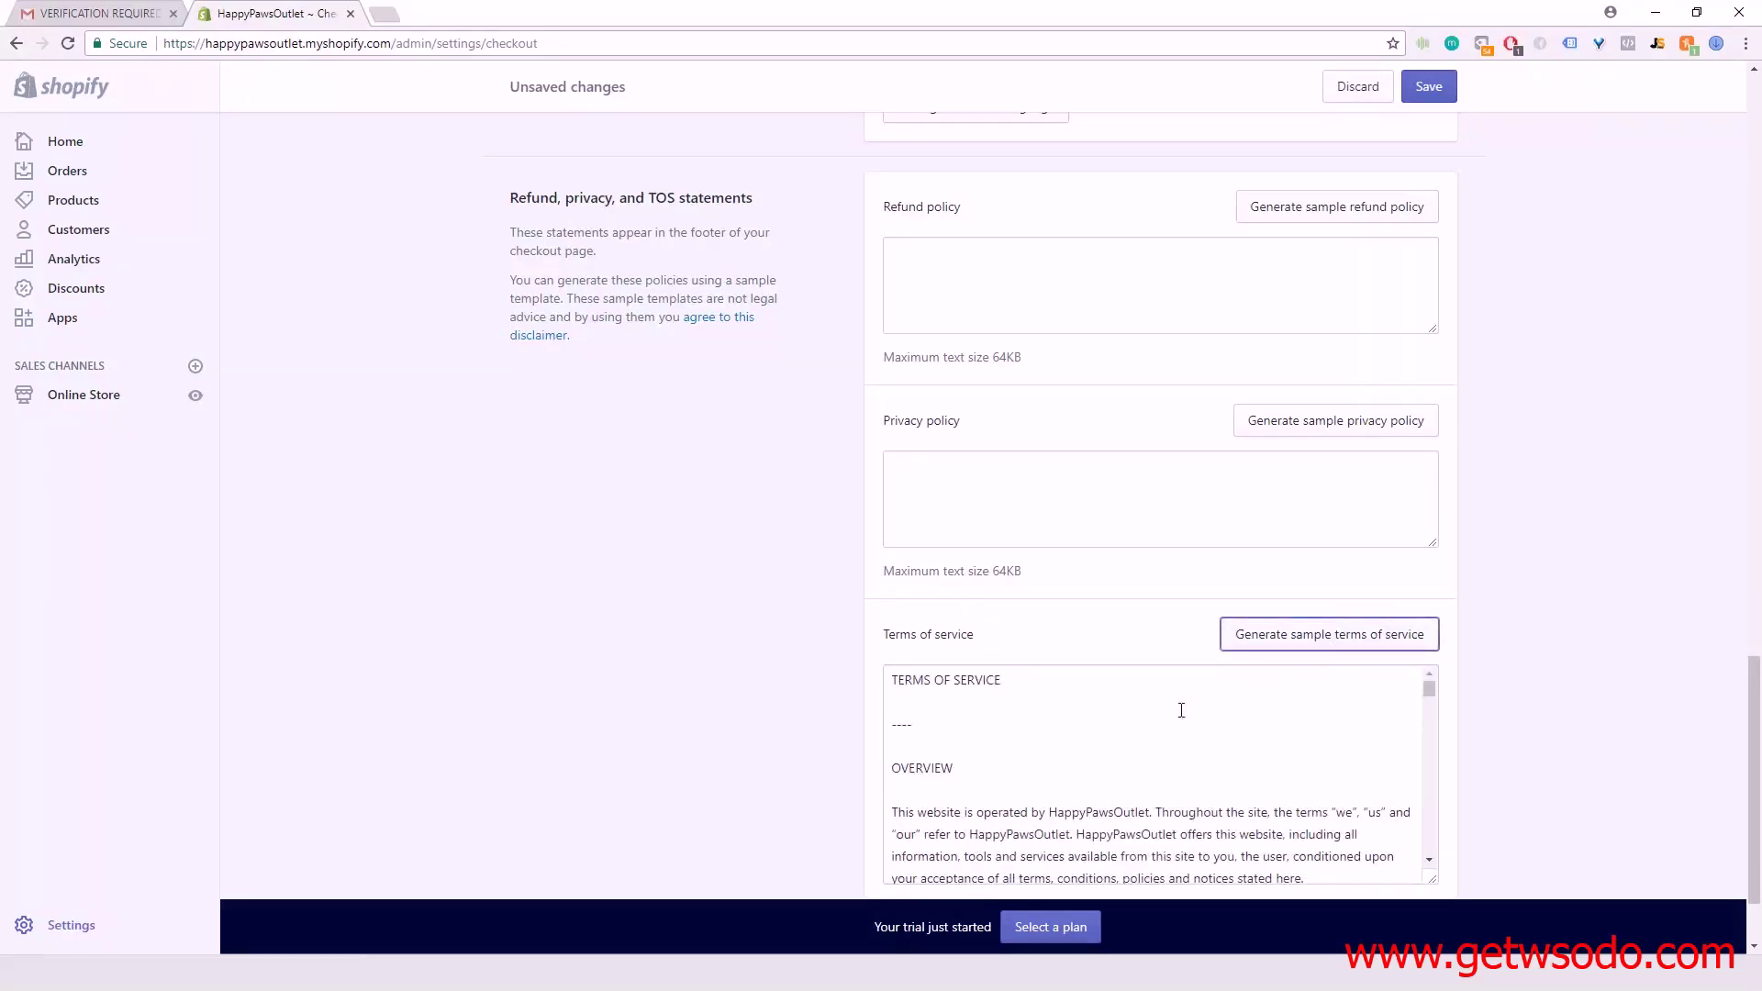
pyautogui.scroll(-1, 1201, 762)
pyautogui.scroll(1, 1056, 762)
pyautogui.scroll(-1, 932, 734)
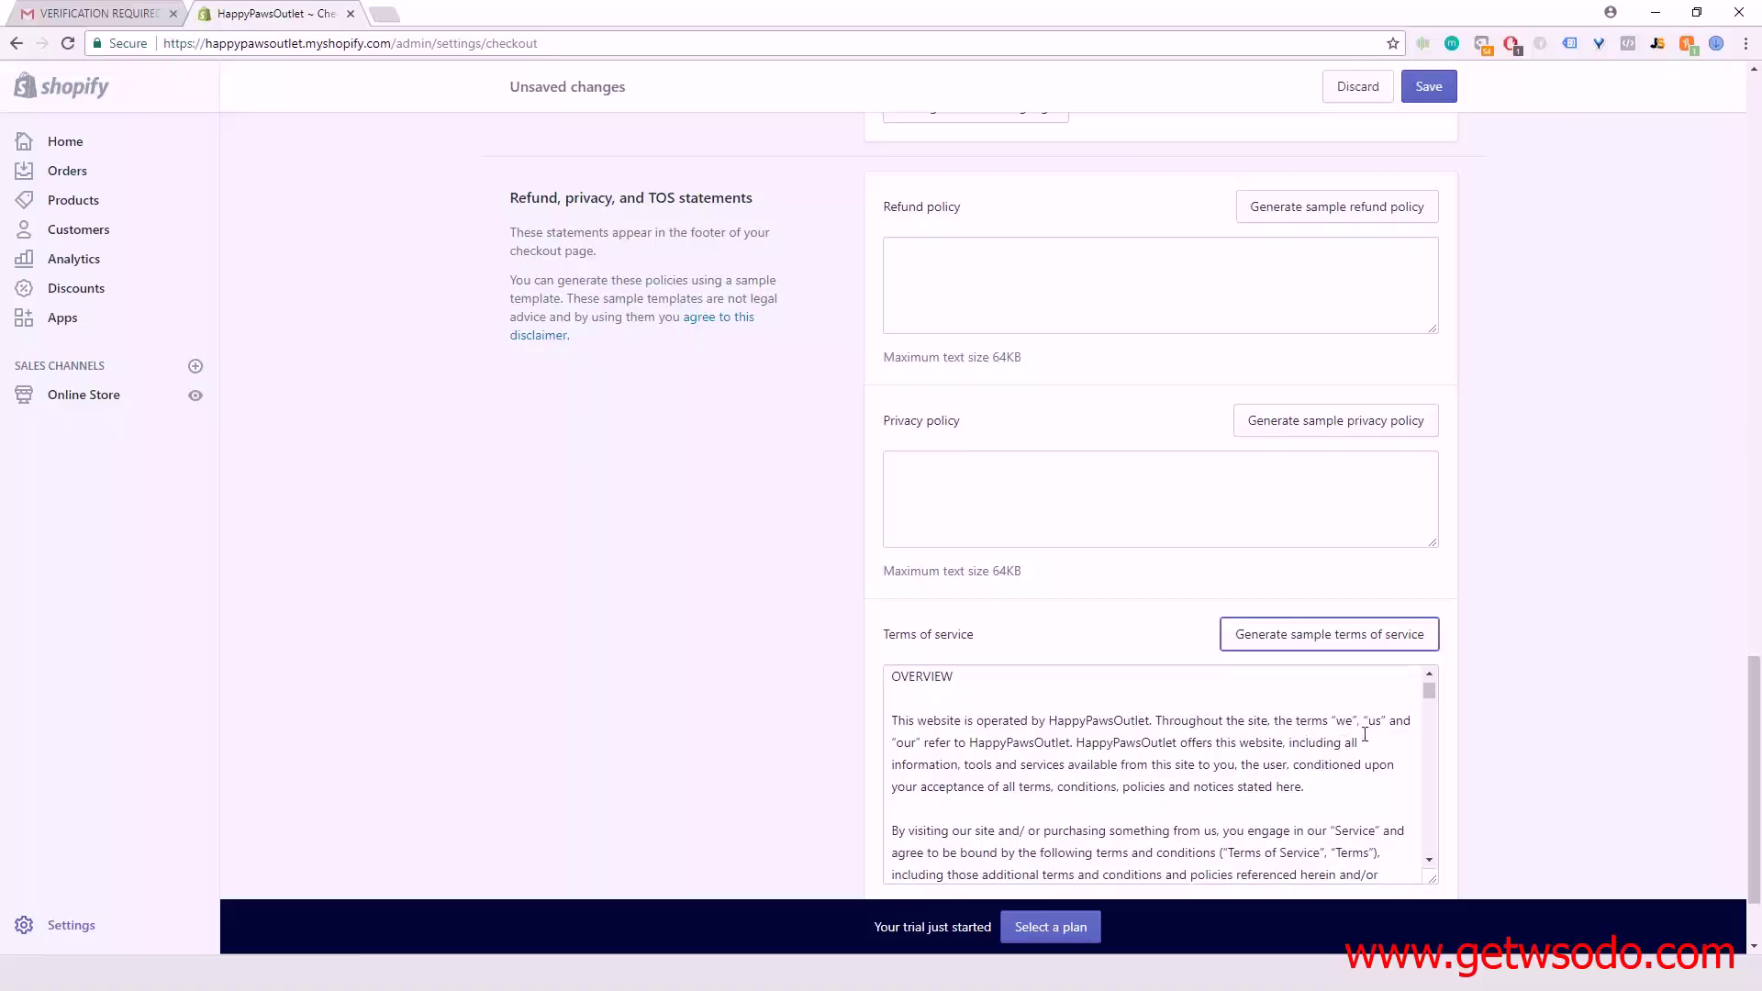
pyautogui.scroll(-4, 1165, 743)
pyautogui.scroll(-2, 1164, 743)
pyautogui.scroll(6, 1164, 744)
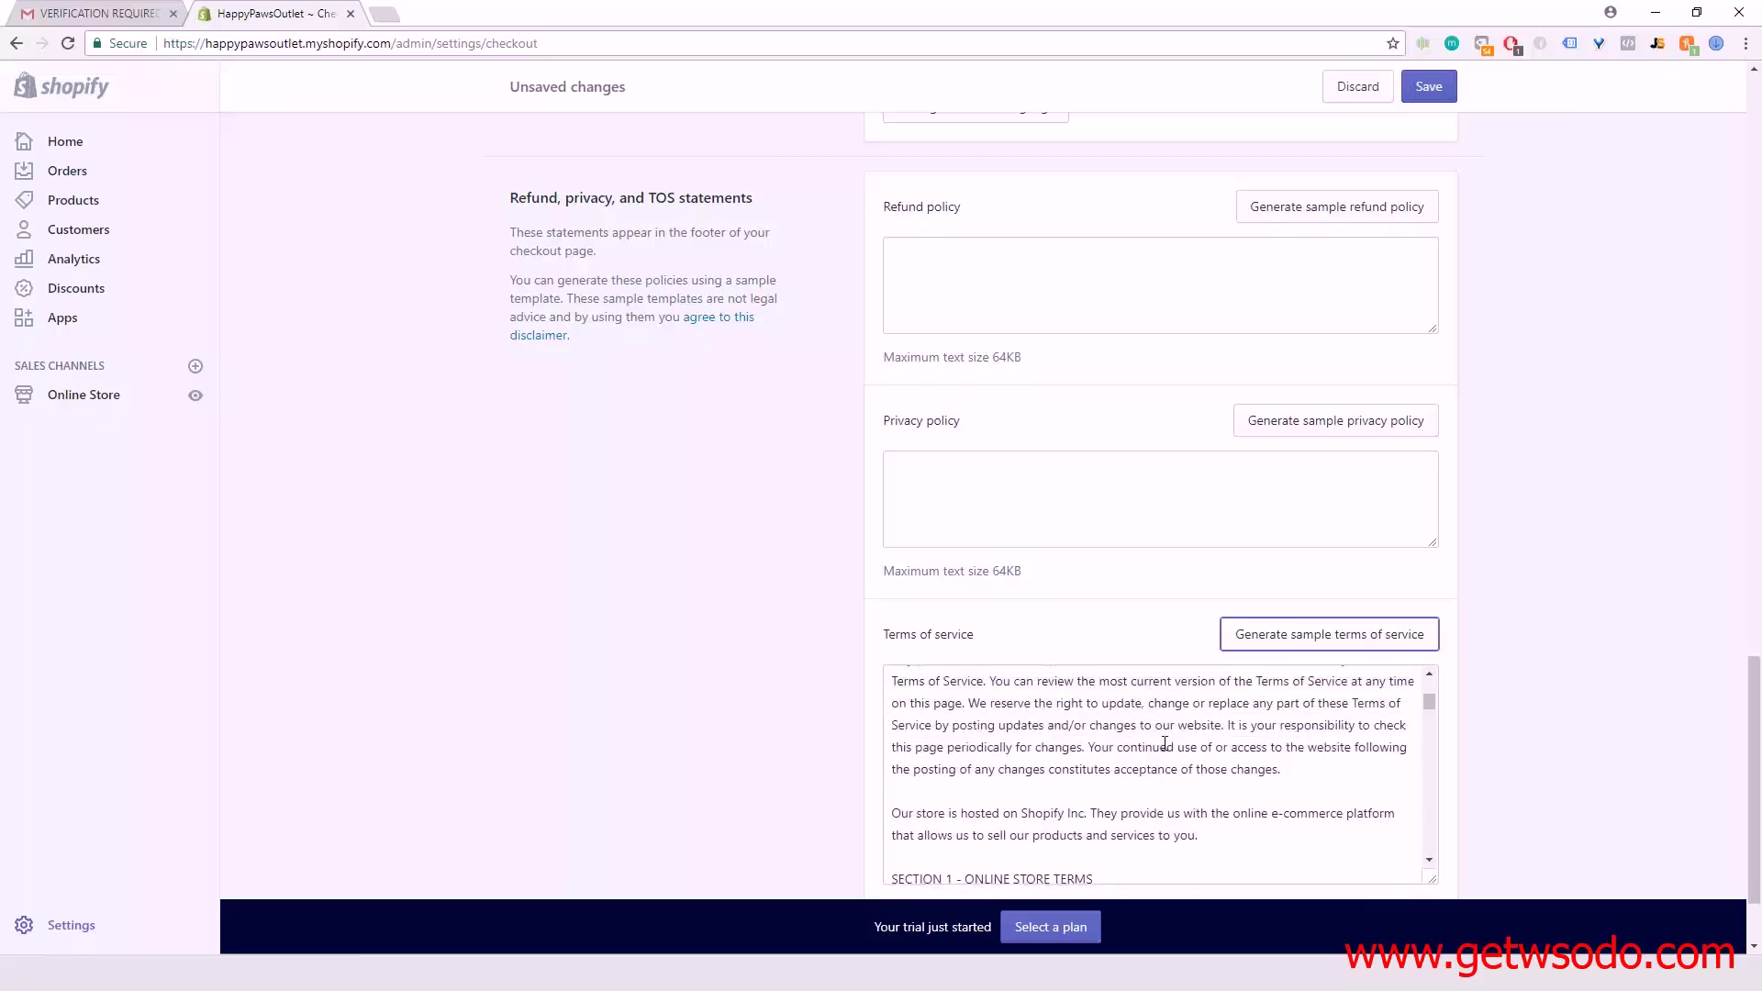
pyautogui.scroll(1, 1165, 744)
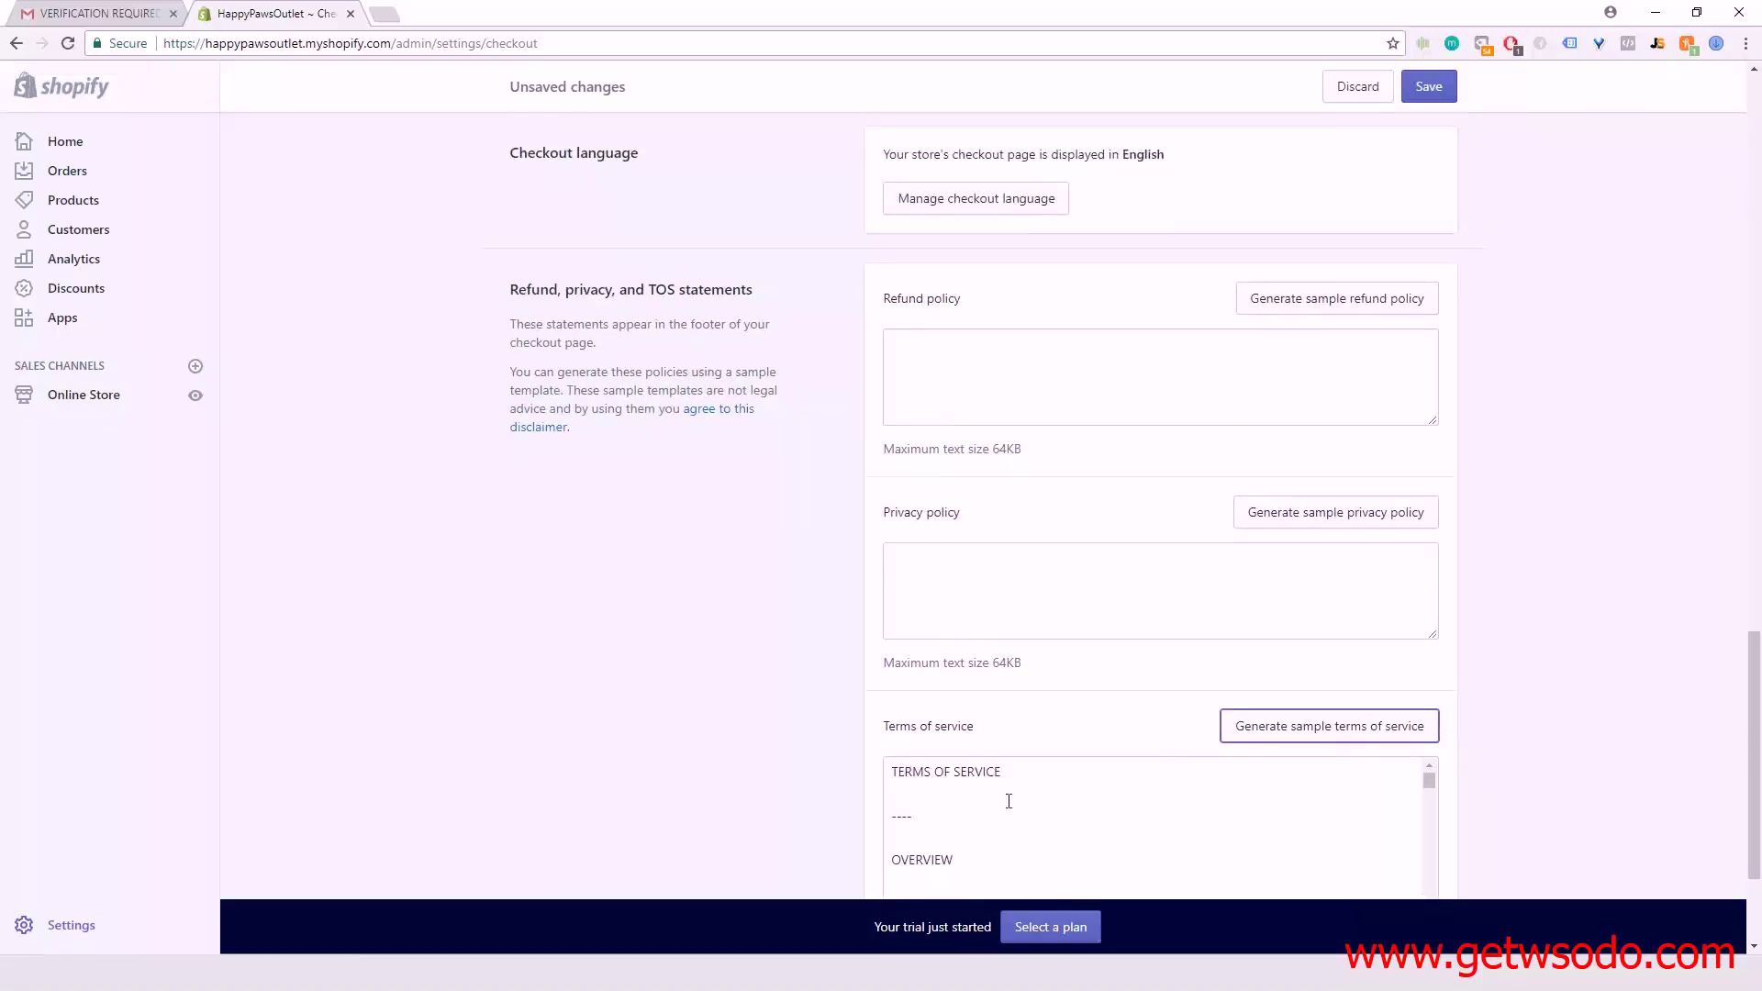
# Generate the sample privacy policy and the sample refund policy for the store
pyautogui.click(1314, 523)
pyautogui.scroll(-2, 1109, 602)
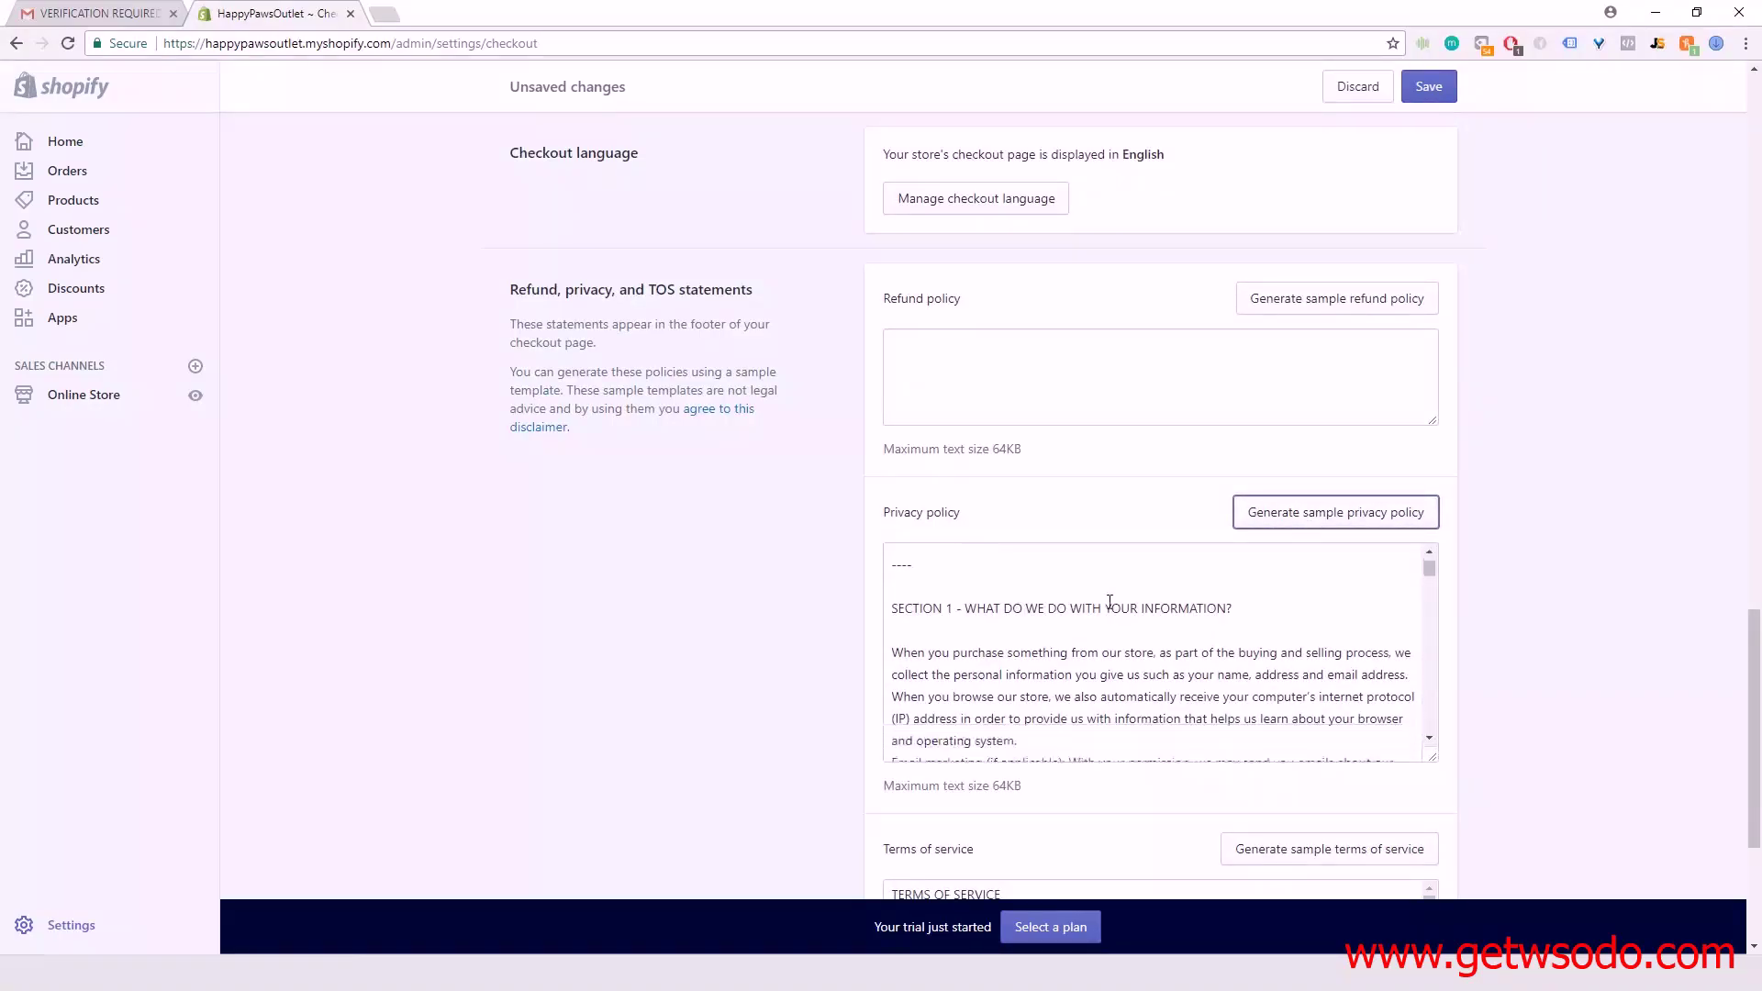
pyautogui.scroll(-2, 1110, 602)
pyautogui.scroll(4, 1109, 602)
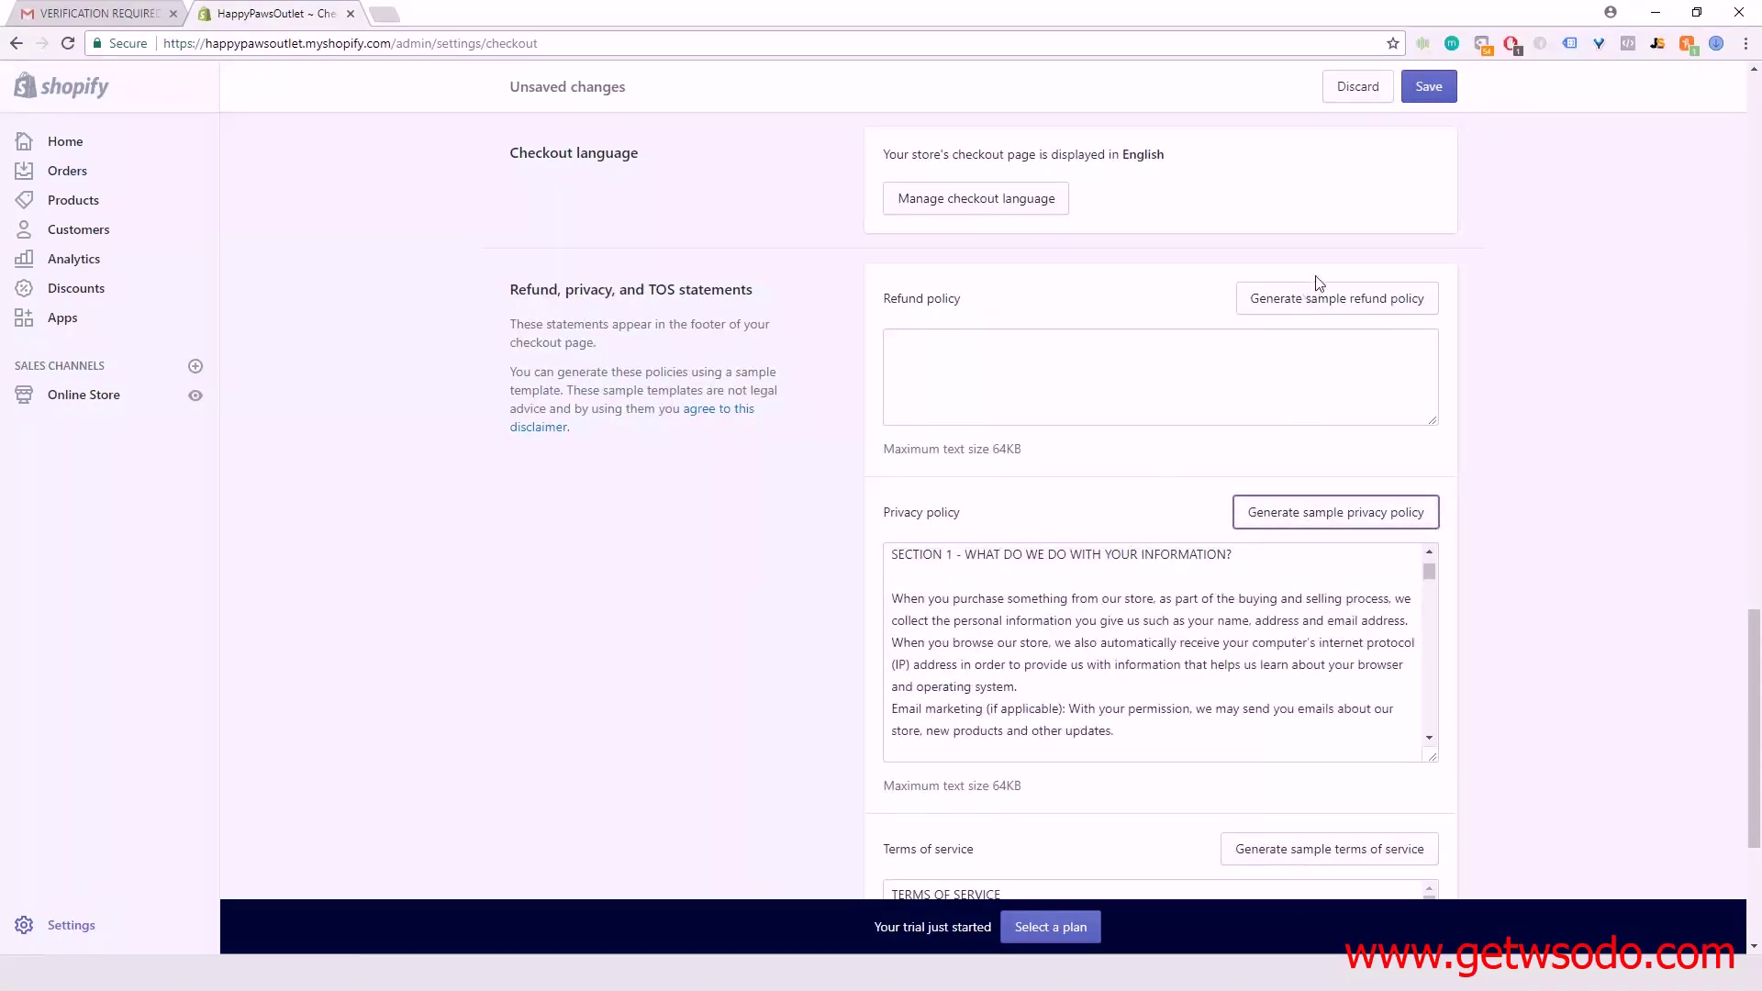
pyautogui.click(1318, 300)
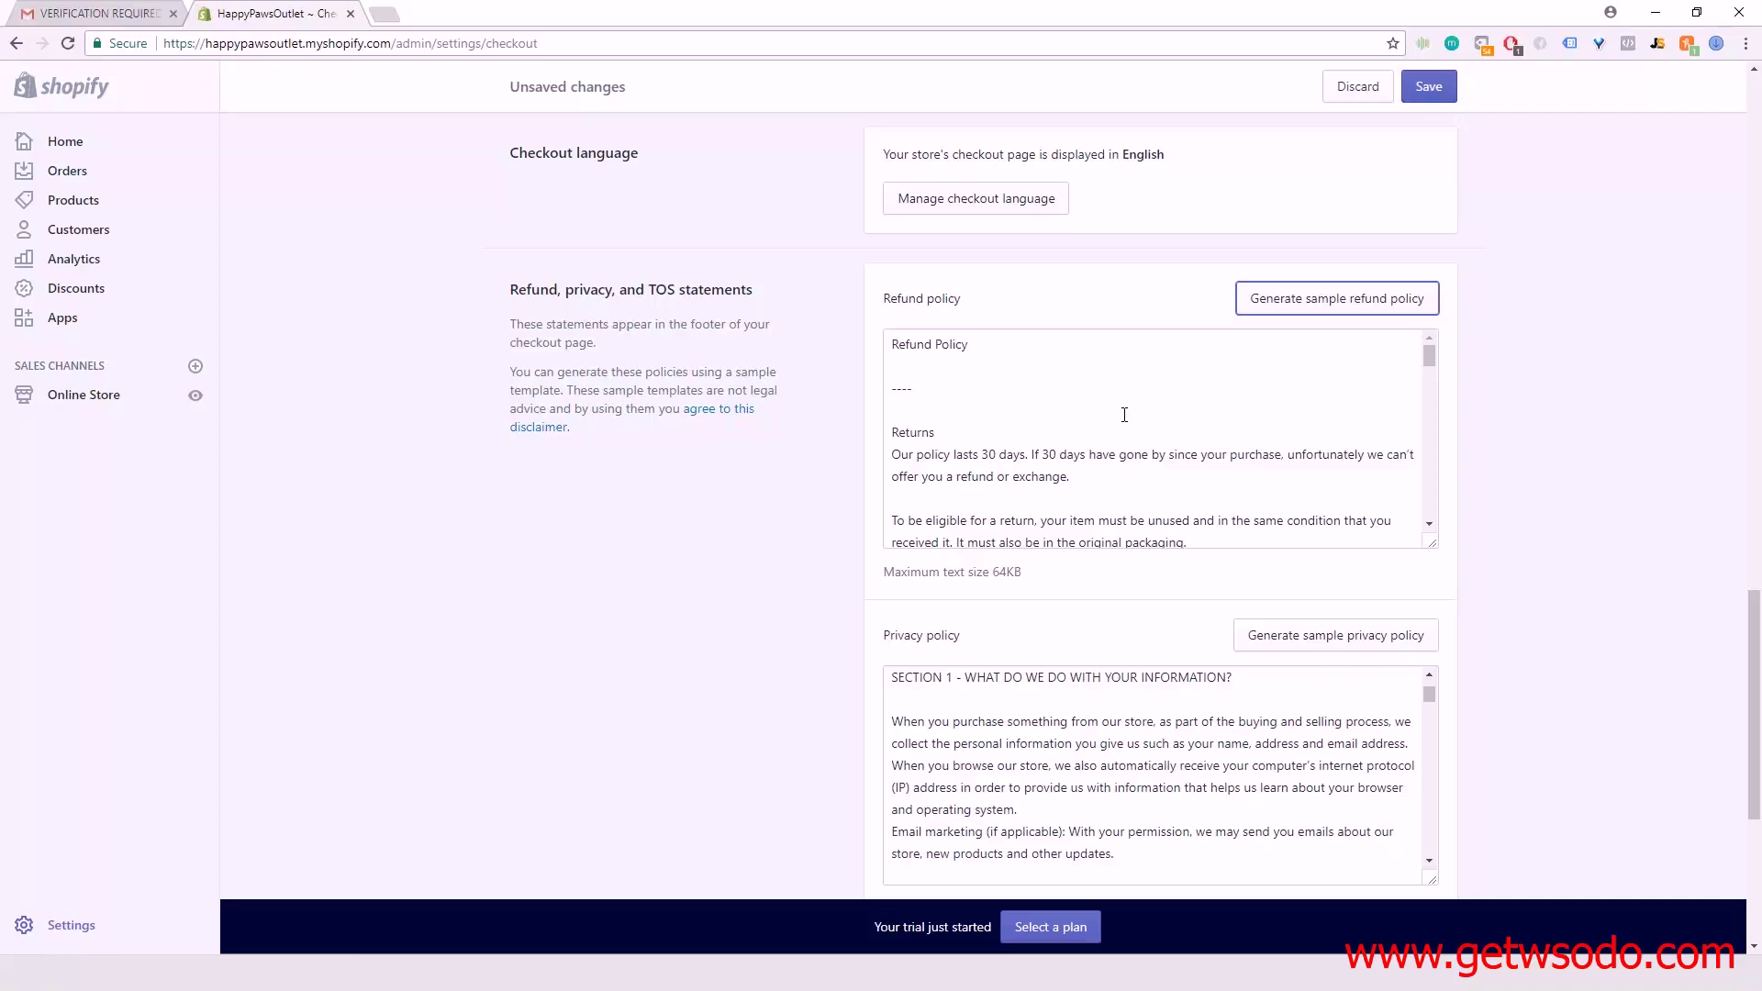
# Read through the generated refund policy, including its sections on returns, exchanges, gifts and return shipping
pyautogui.scroll(-4, 1104, 431)
pyautogui.scroll(2, 1063, 447)
pyautogui.scroll(-10, 1063, 447)
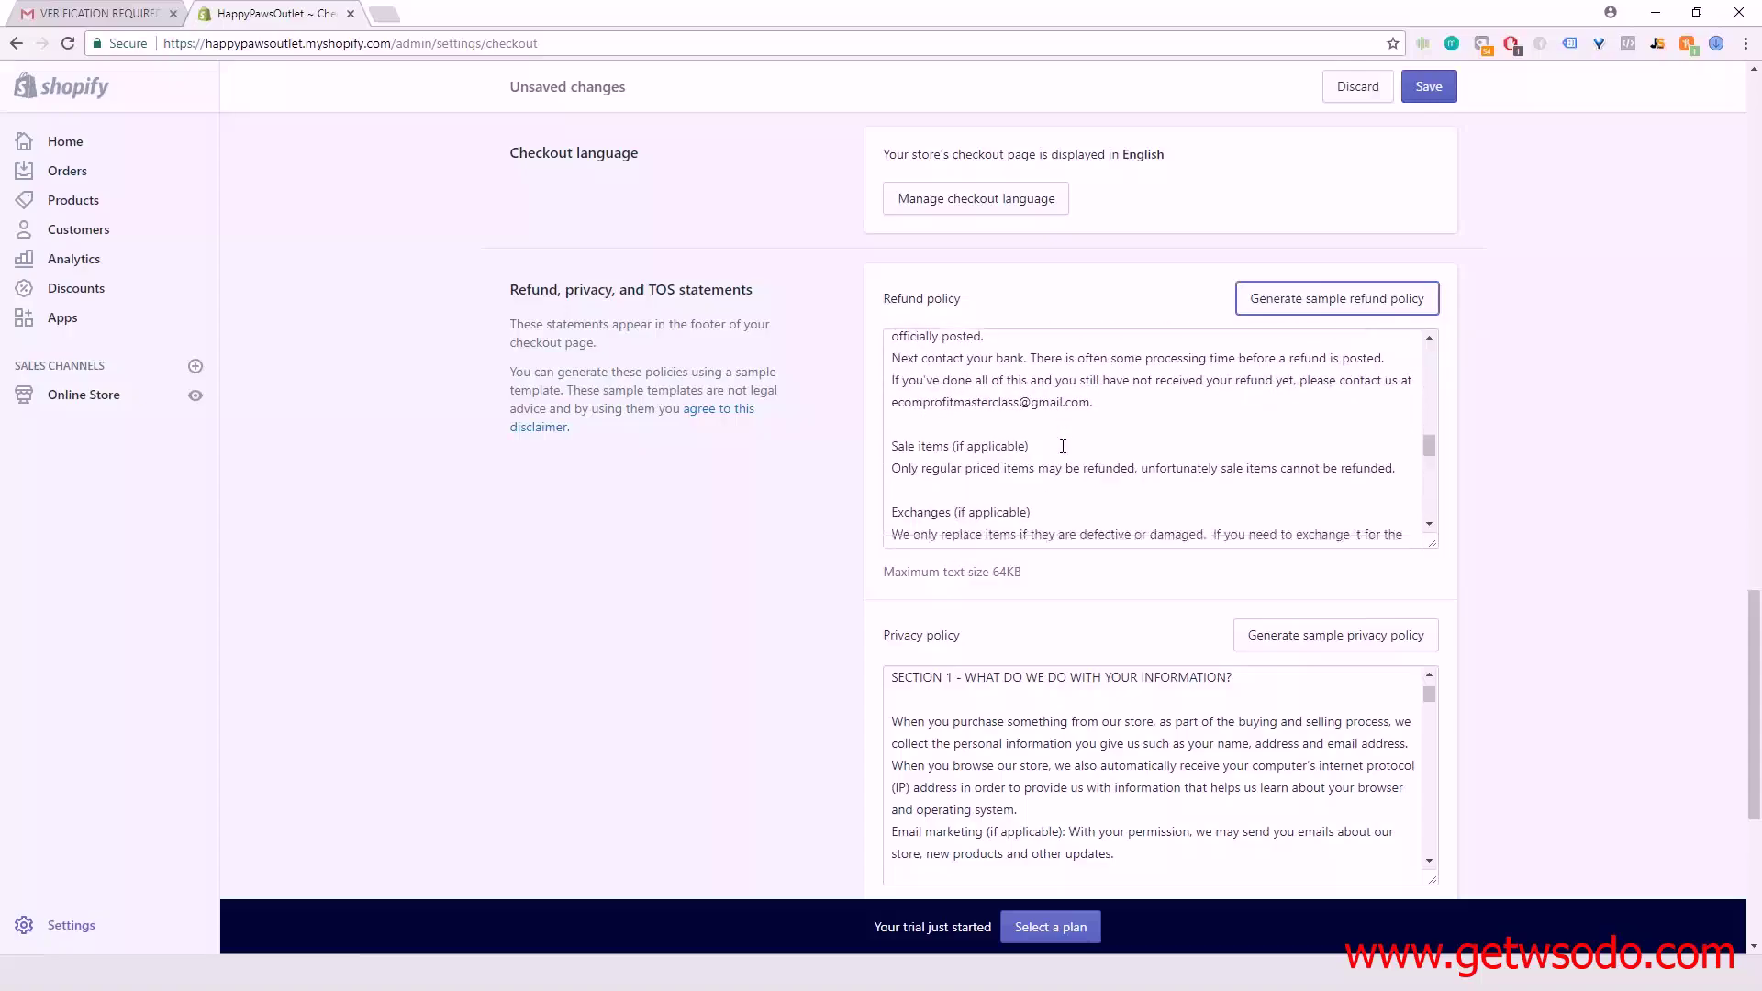
pyautogui.scroll(-10, 1062, 446)
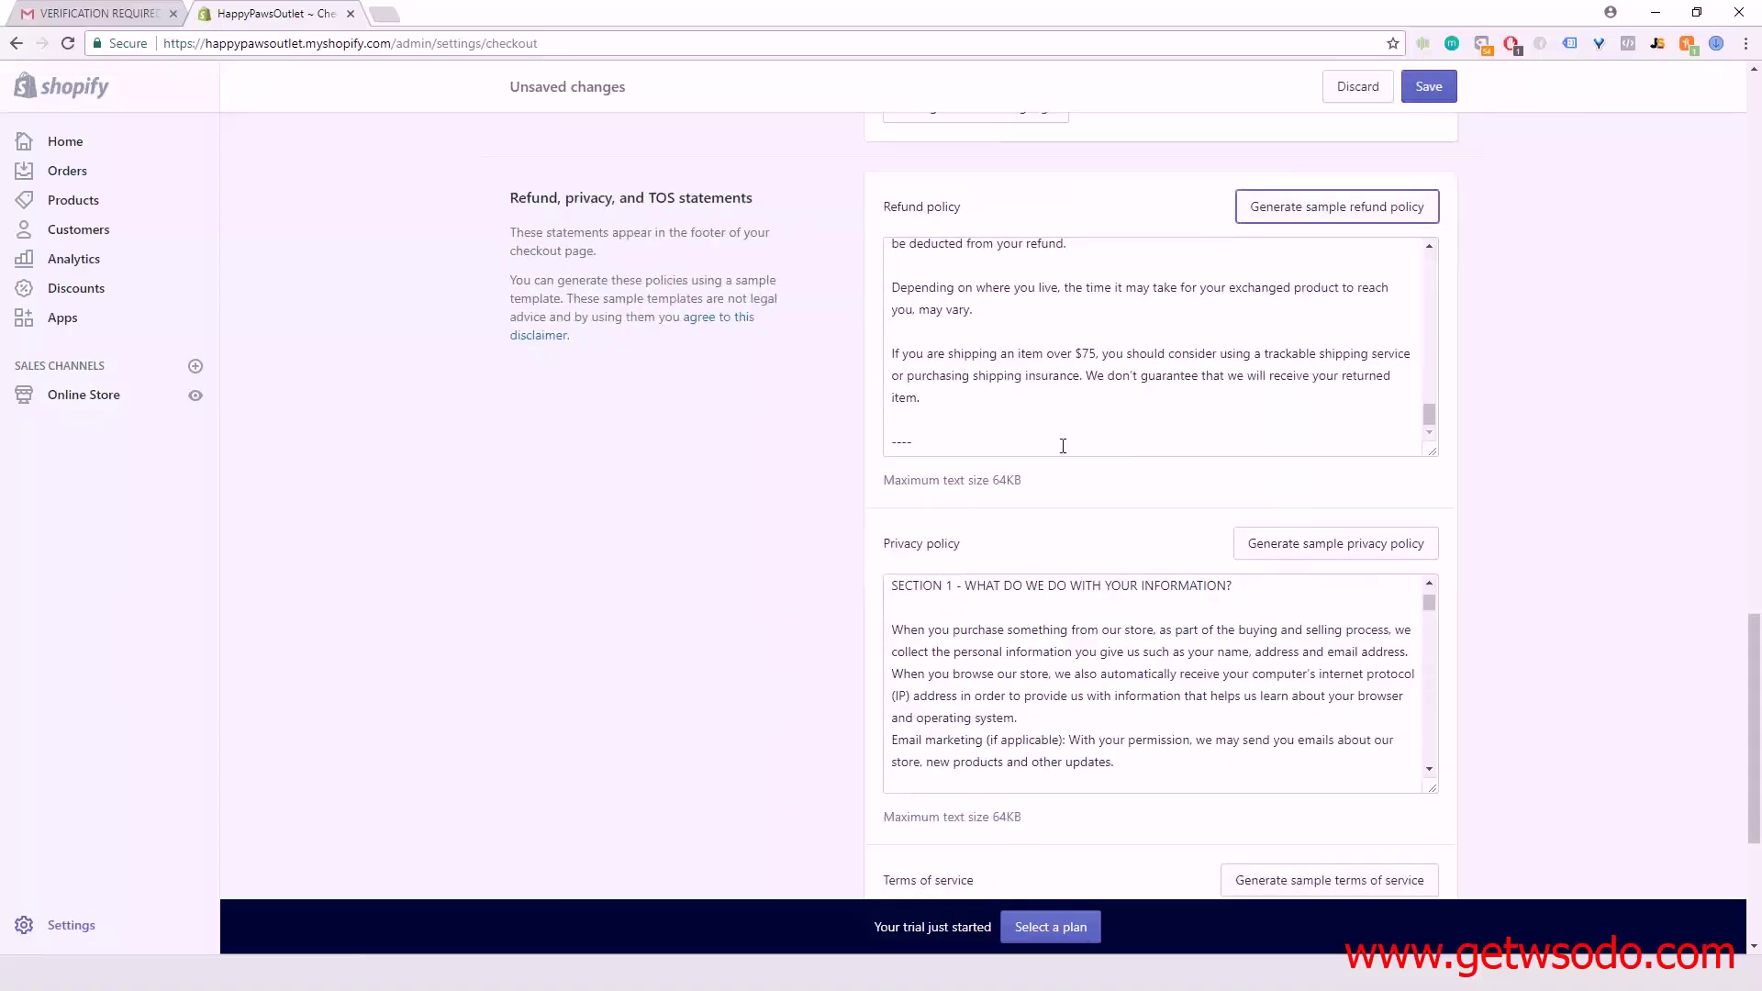
pyautogui.scroll(5, 1072, 414)
pyautogui.scroll(-4, 1073, 415)
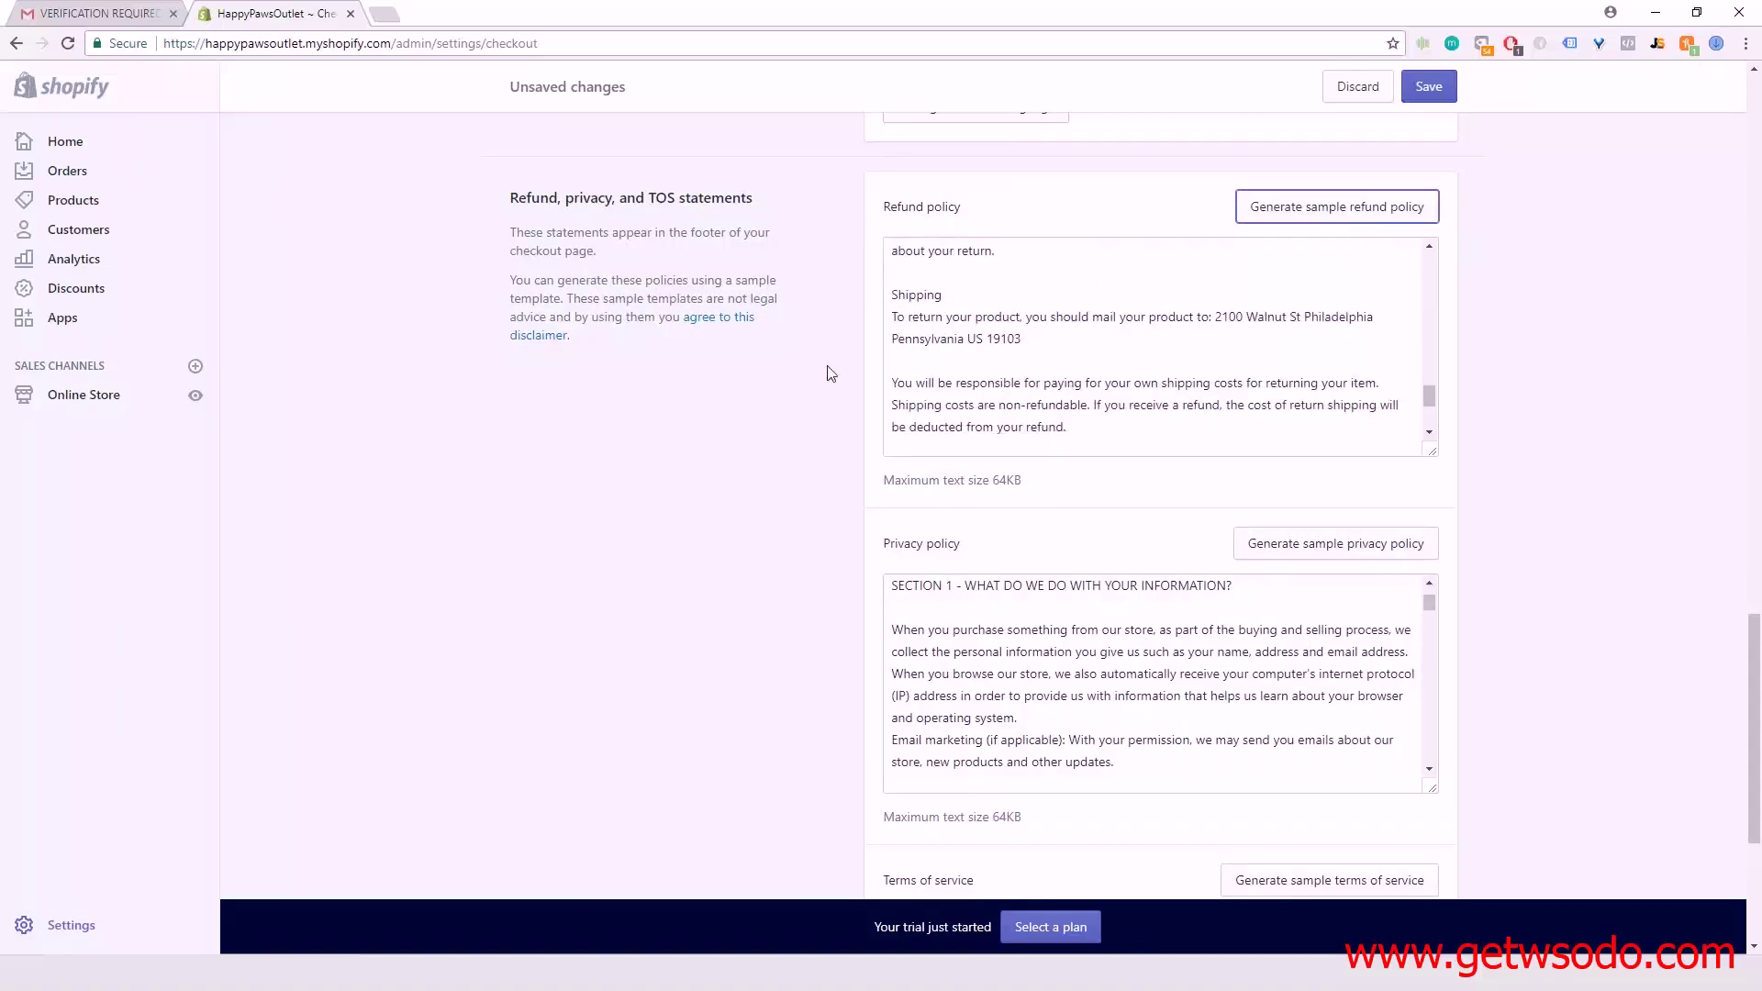
pyautogui.scroll(4, 1046, 330)
pyautogui.scroll(-2, 1092, 346)
pyautogui.scroll(5, 1035, 396)
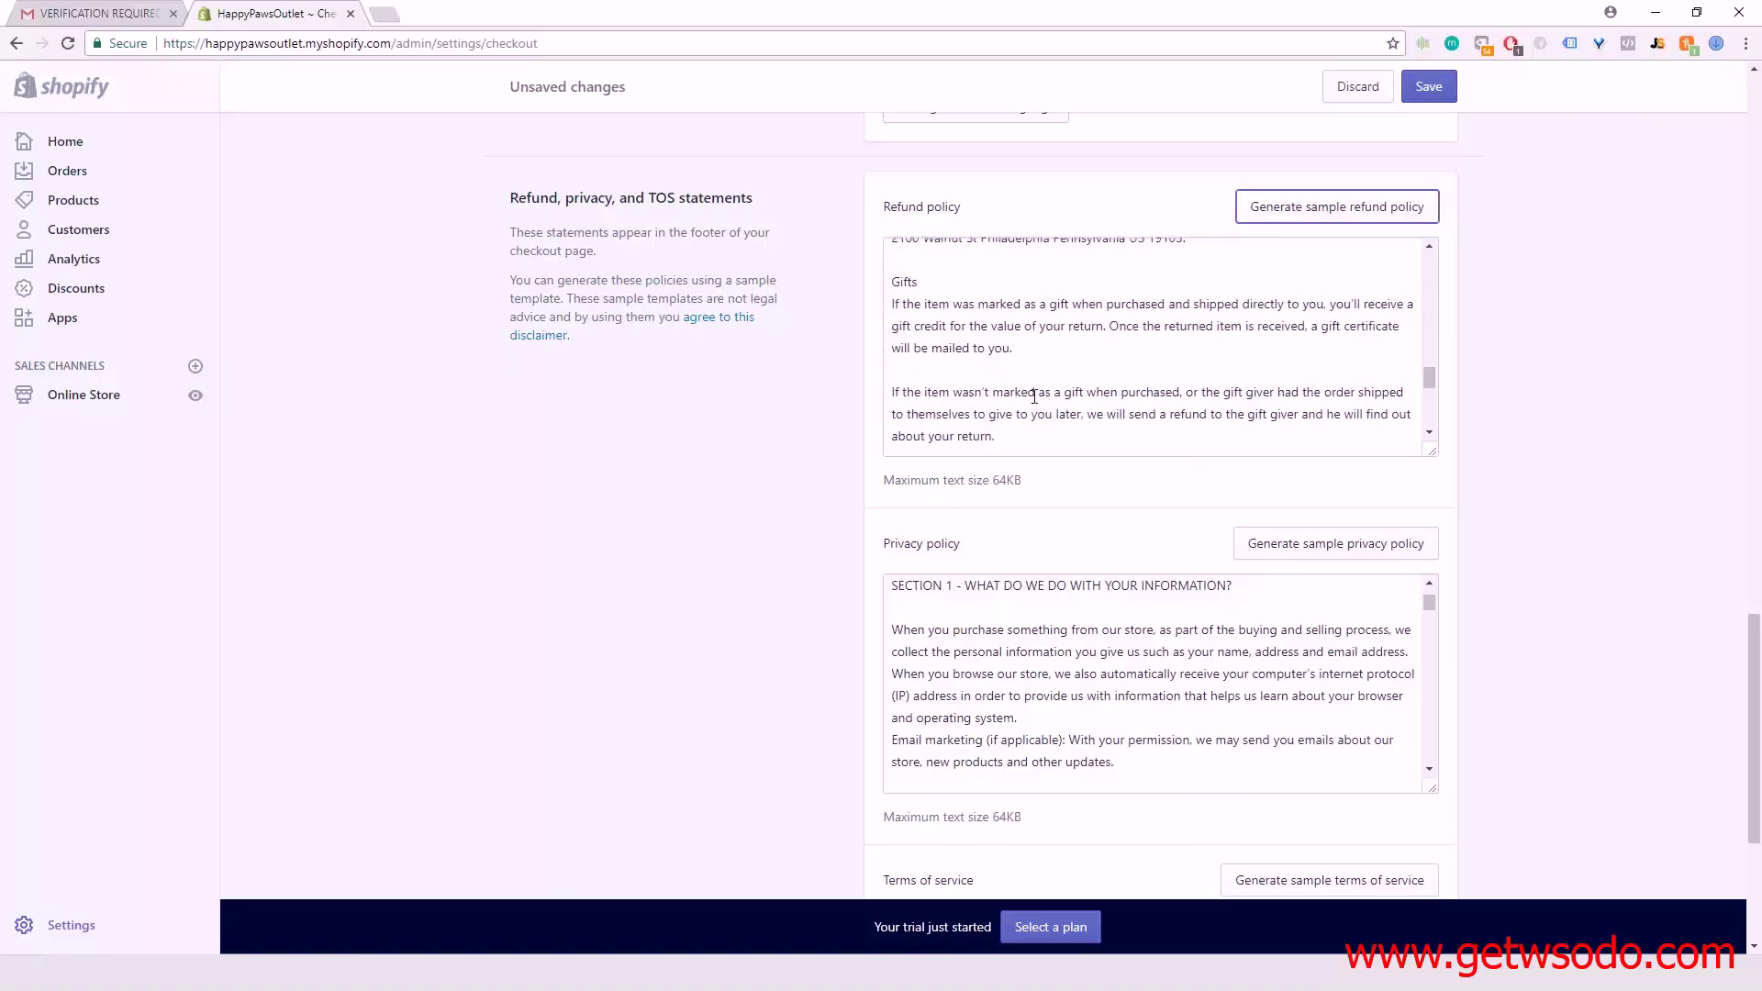
pyautogui.scroll(-1, 1035, 396)
pyautogui.scroll(6, 1035, 397)
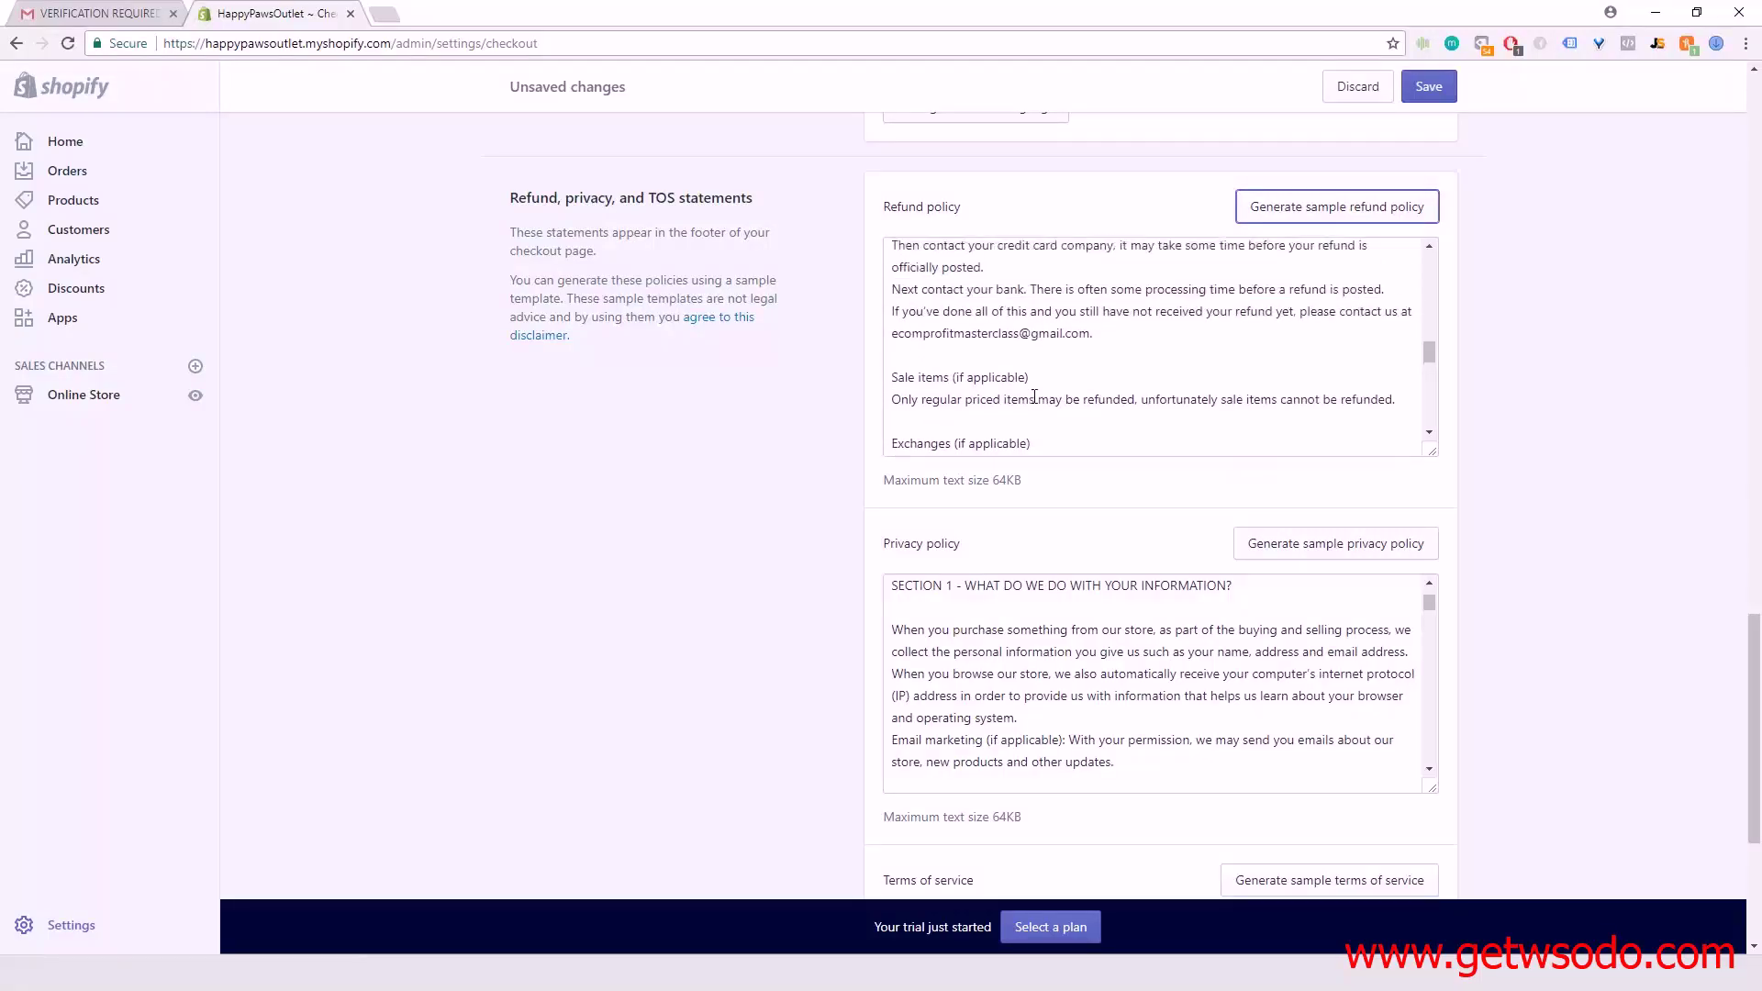
pyautogui.scroll(6, 1034, 396)
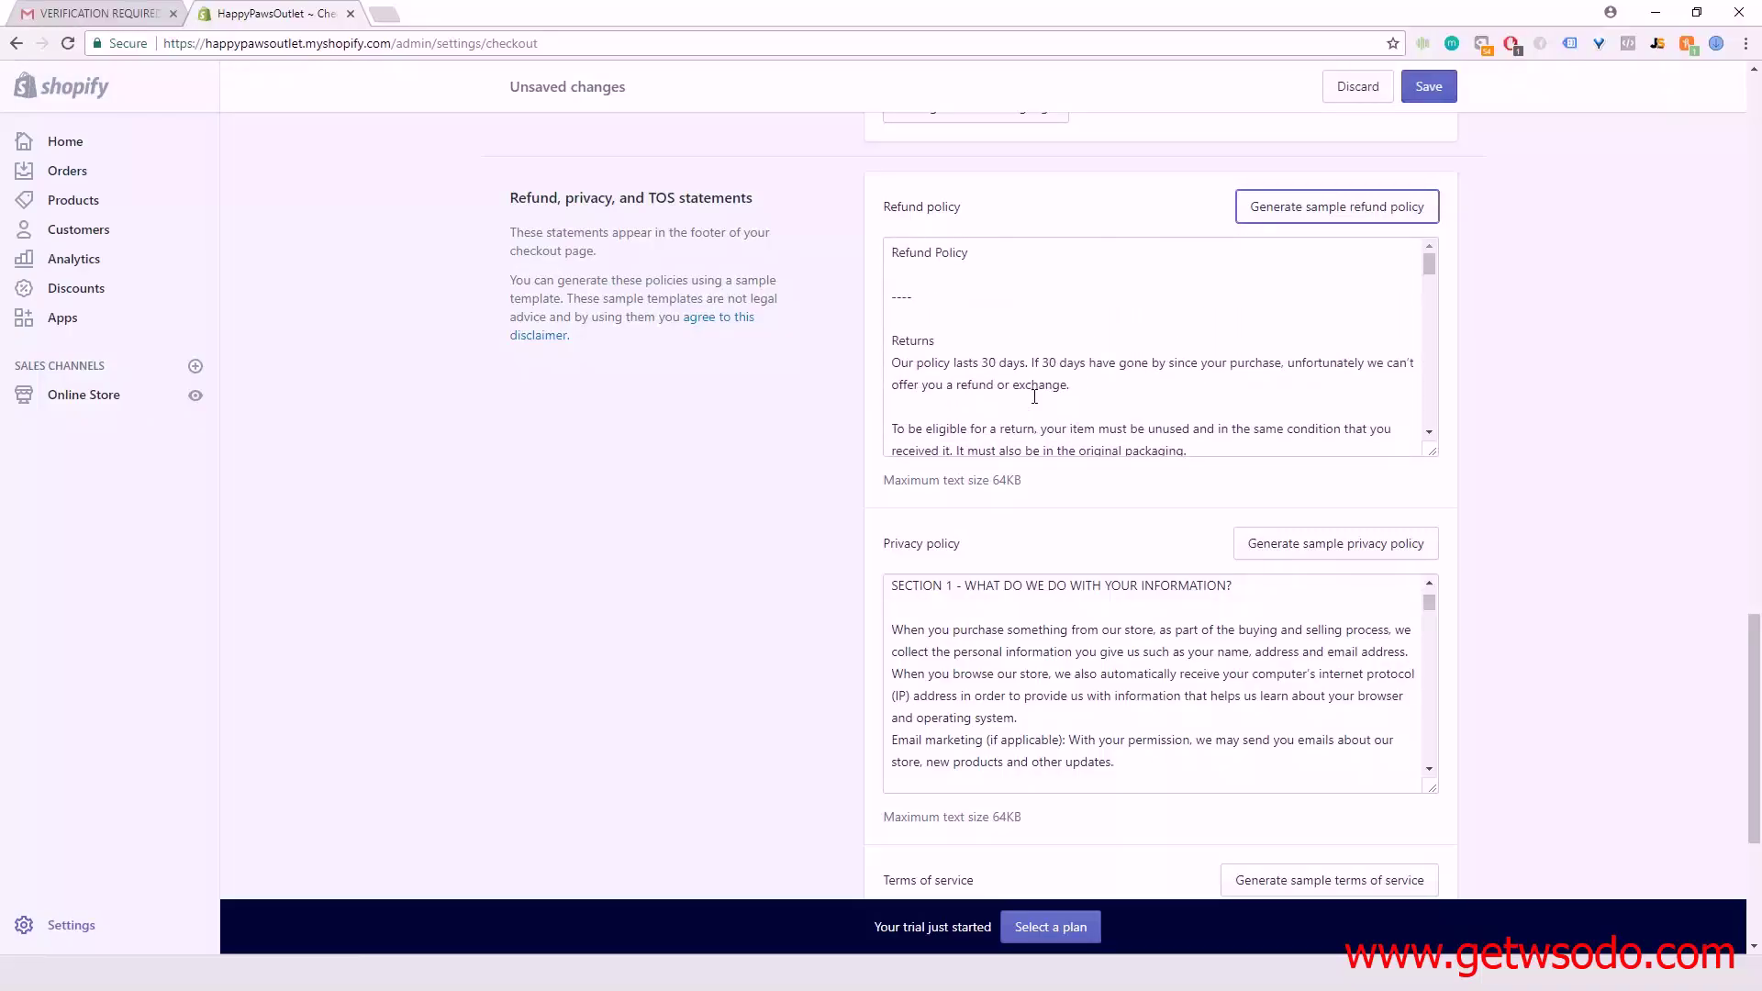
pyautogui.scroll(3, 1034, 397)
pyautogui.scroll(-3, 1037, 576)
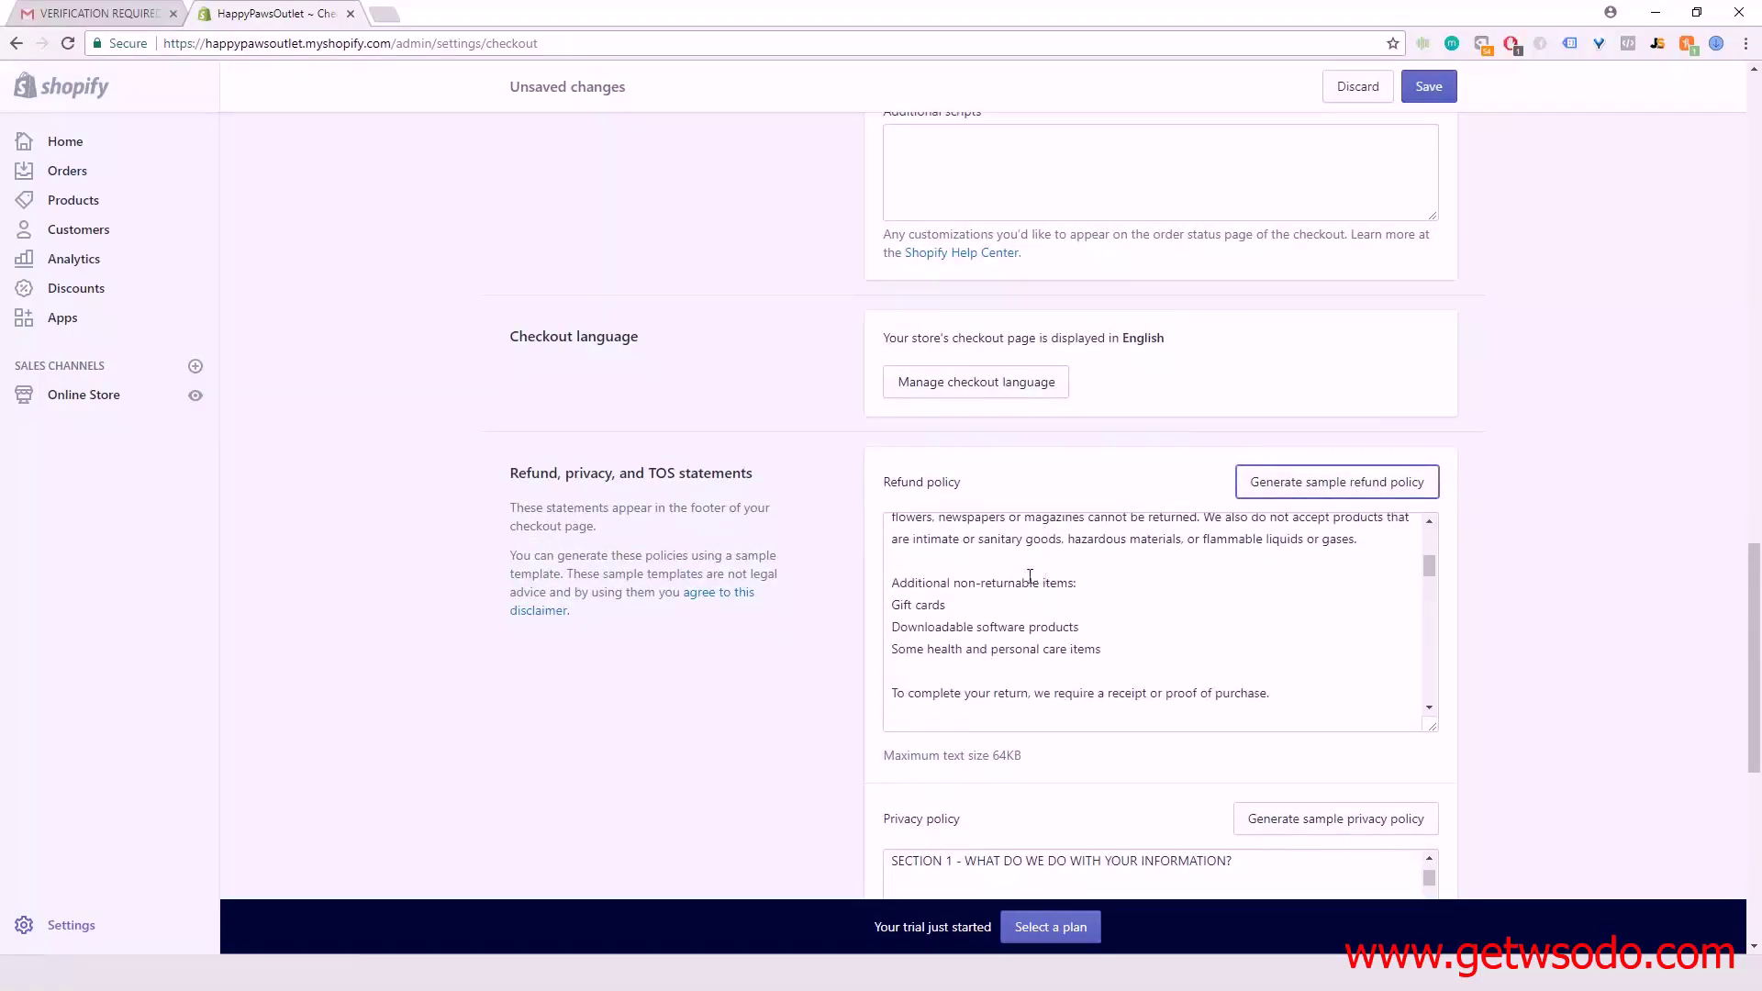
pyautogui.scroll(4, 1102, 587)
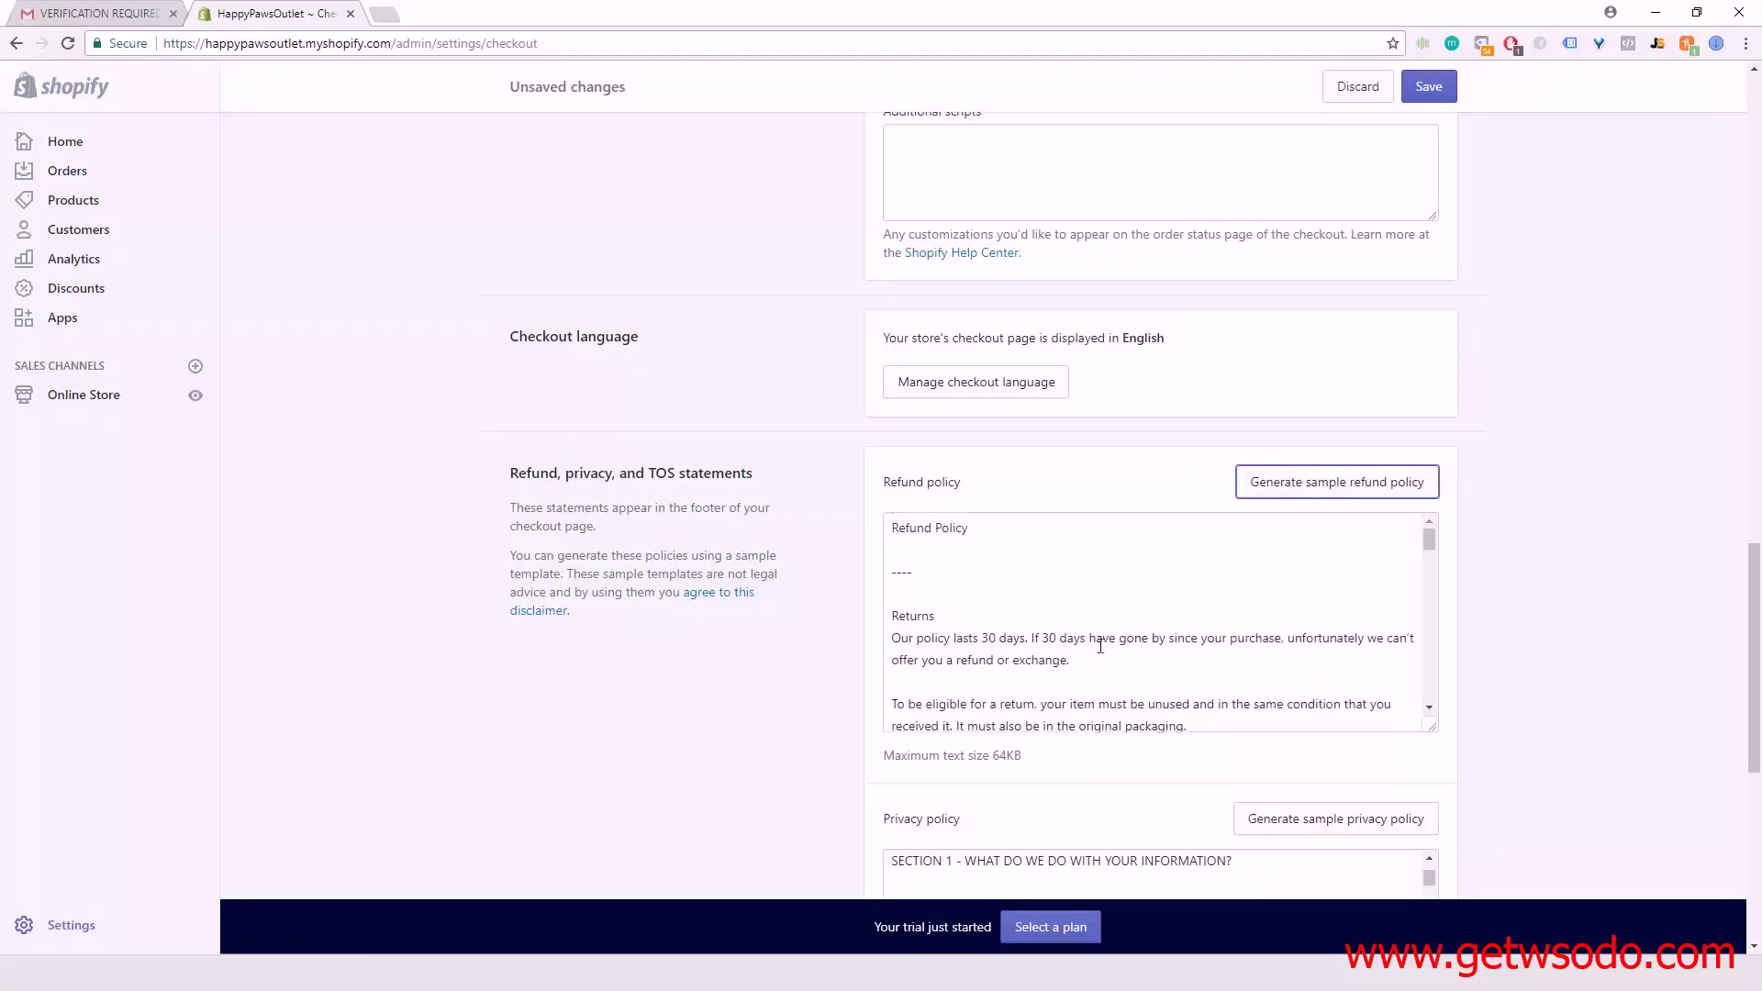
# Look over the policies and checkout options once more and save the checkout settings
pyautogui.scroll(1, 872, 578)
pyautogui.scroll(-6, 826, 602)
pyautogui.scroll(-3, 824, 598)
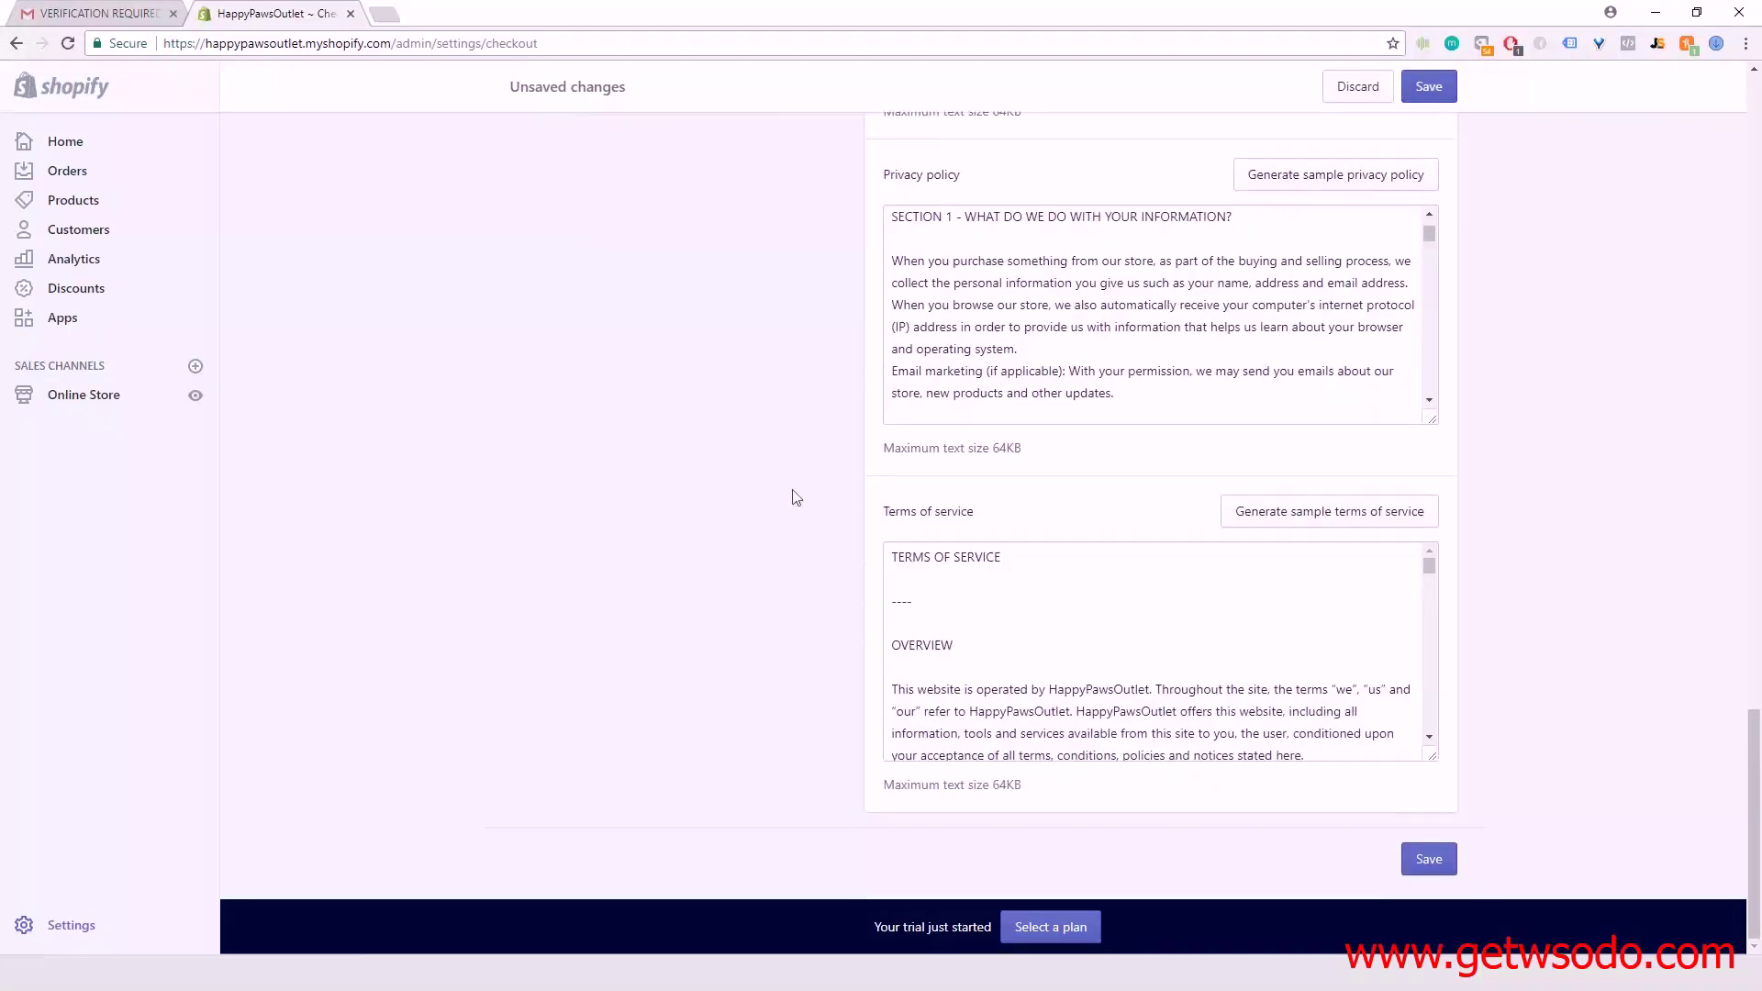
pyautogui.scroll(4, 680, 511)
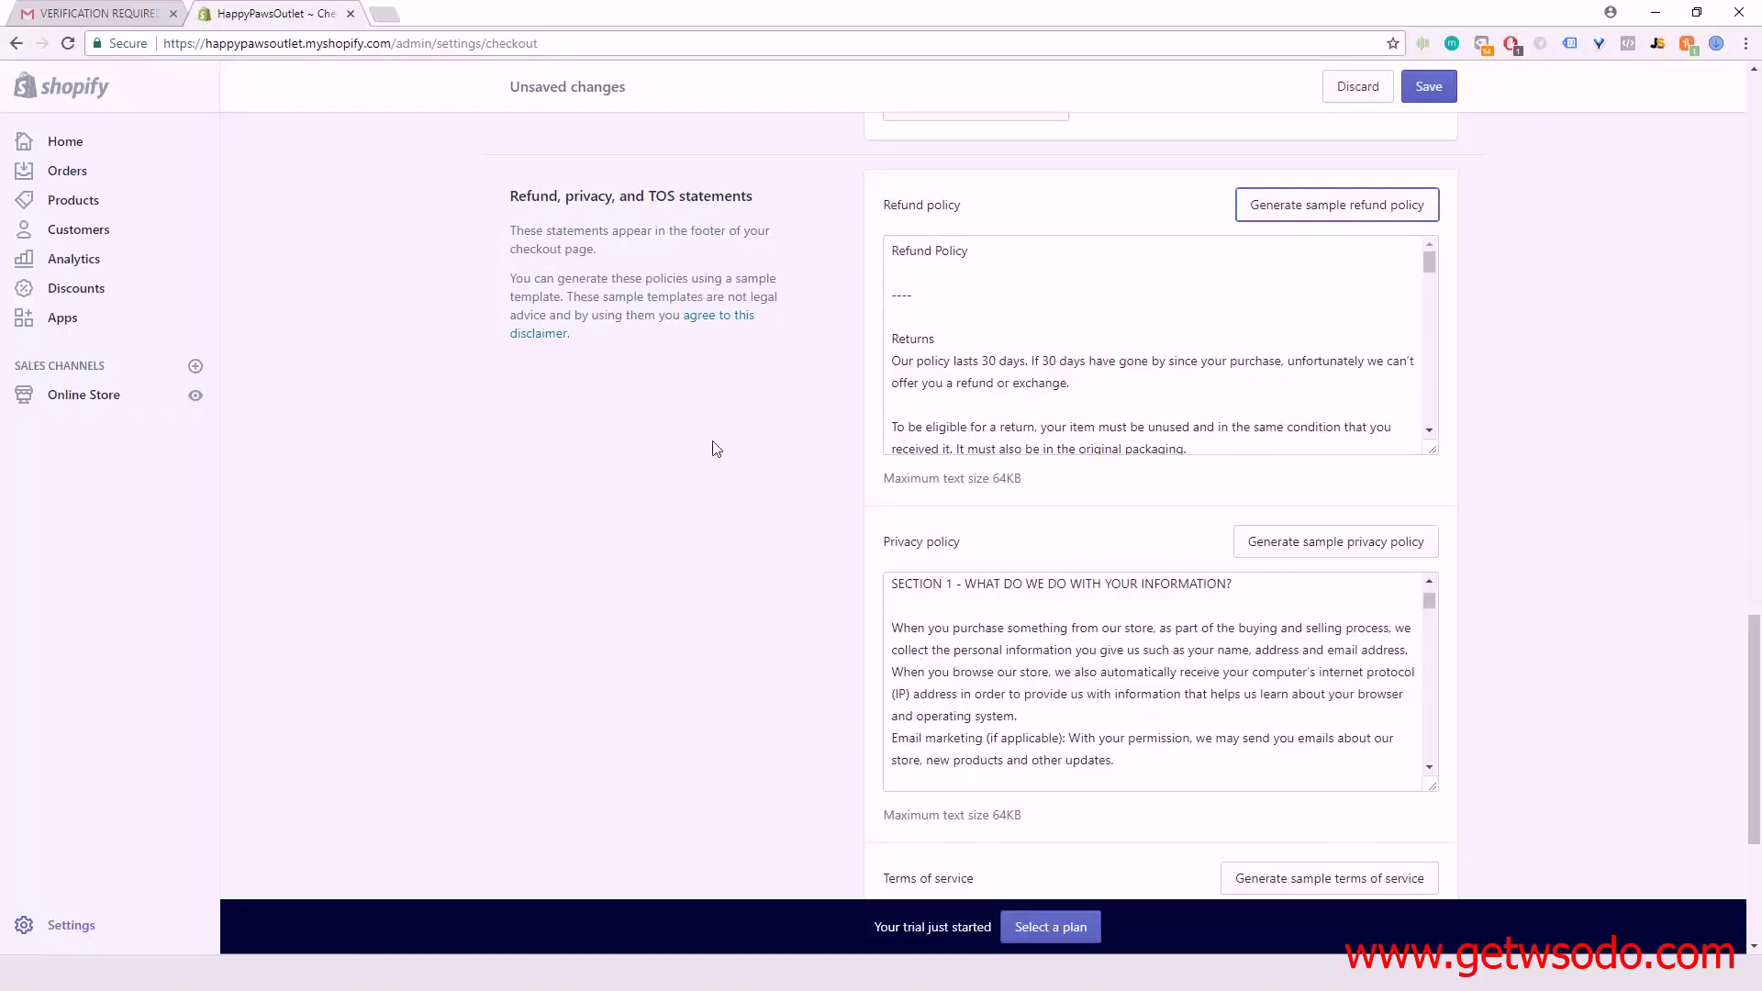
pyautogui.scroll(4, 716, 449)
pyautogui.scroll(6, 767, 306)
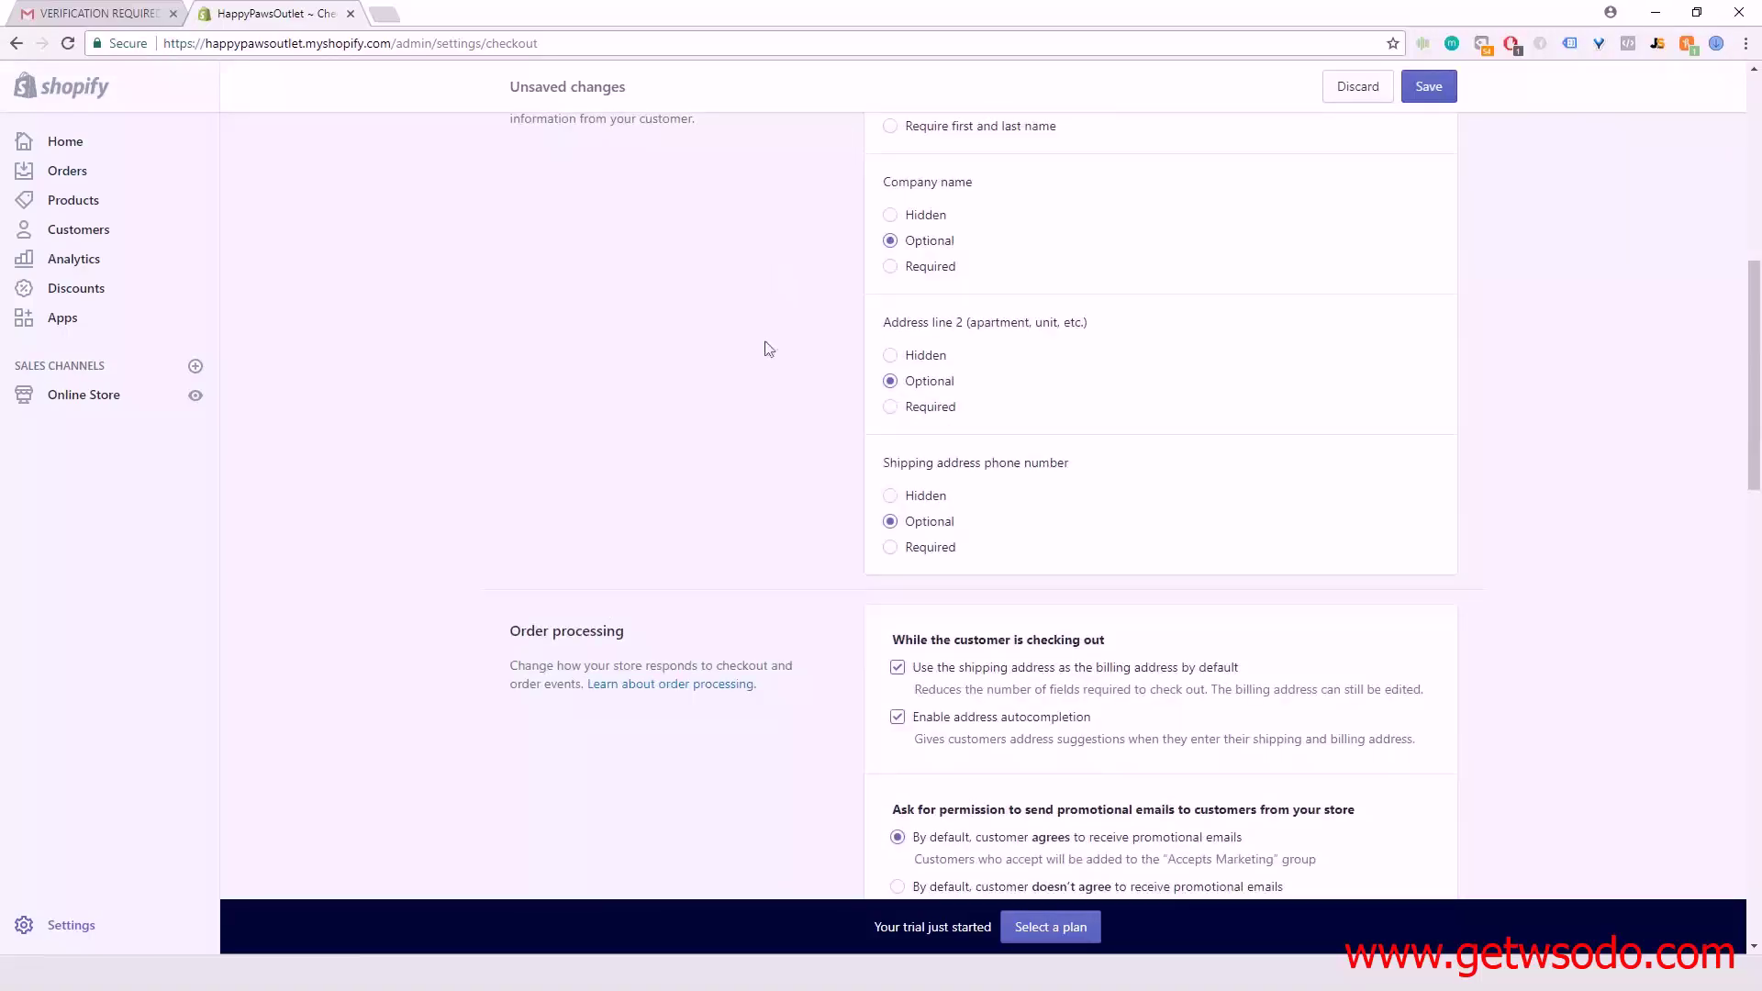
pyautogui.scroll(-20, 767, 471)
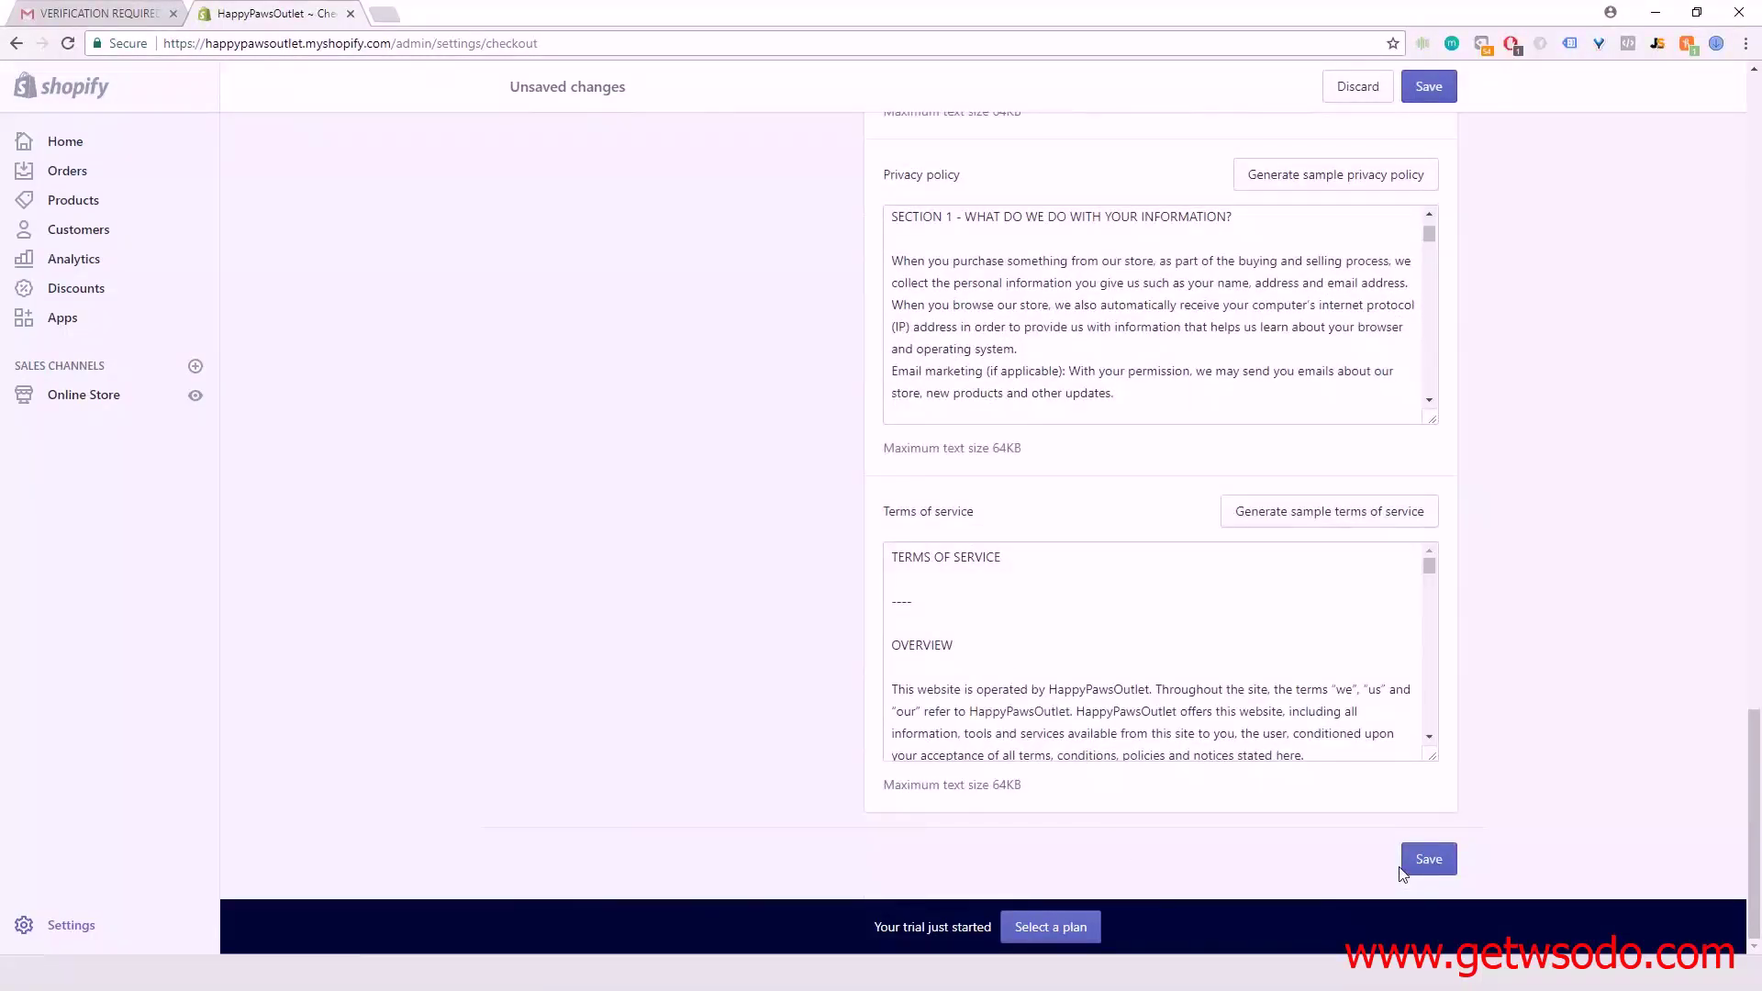
pyautogui.click(1414, 859)
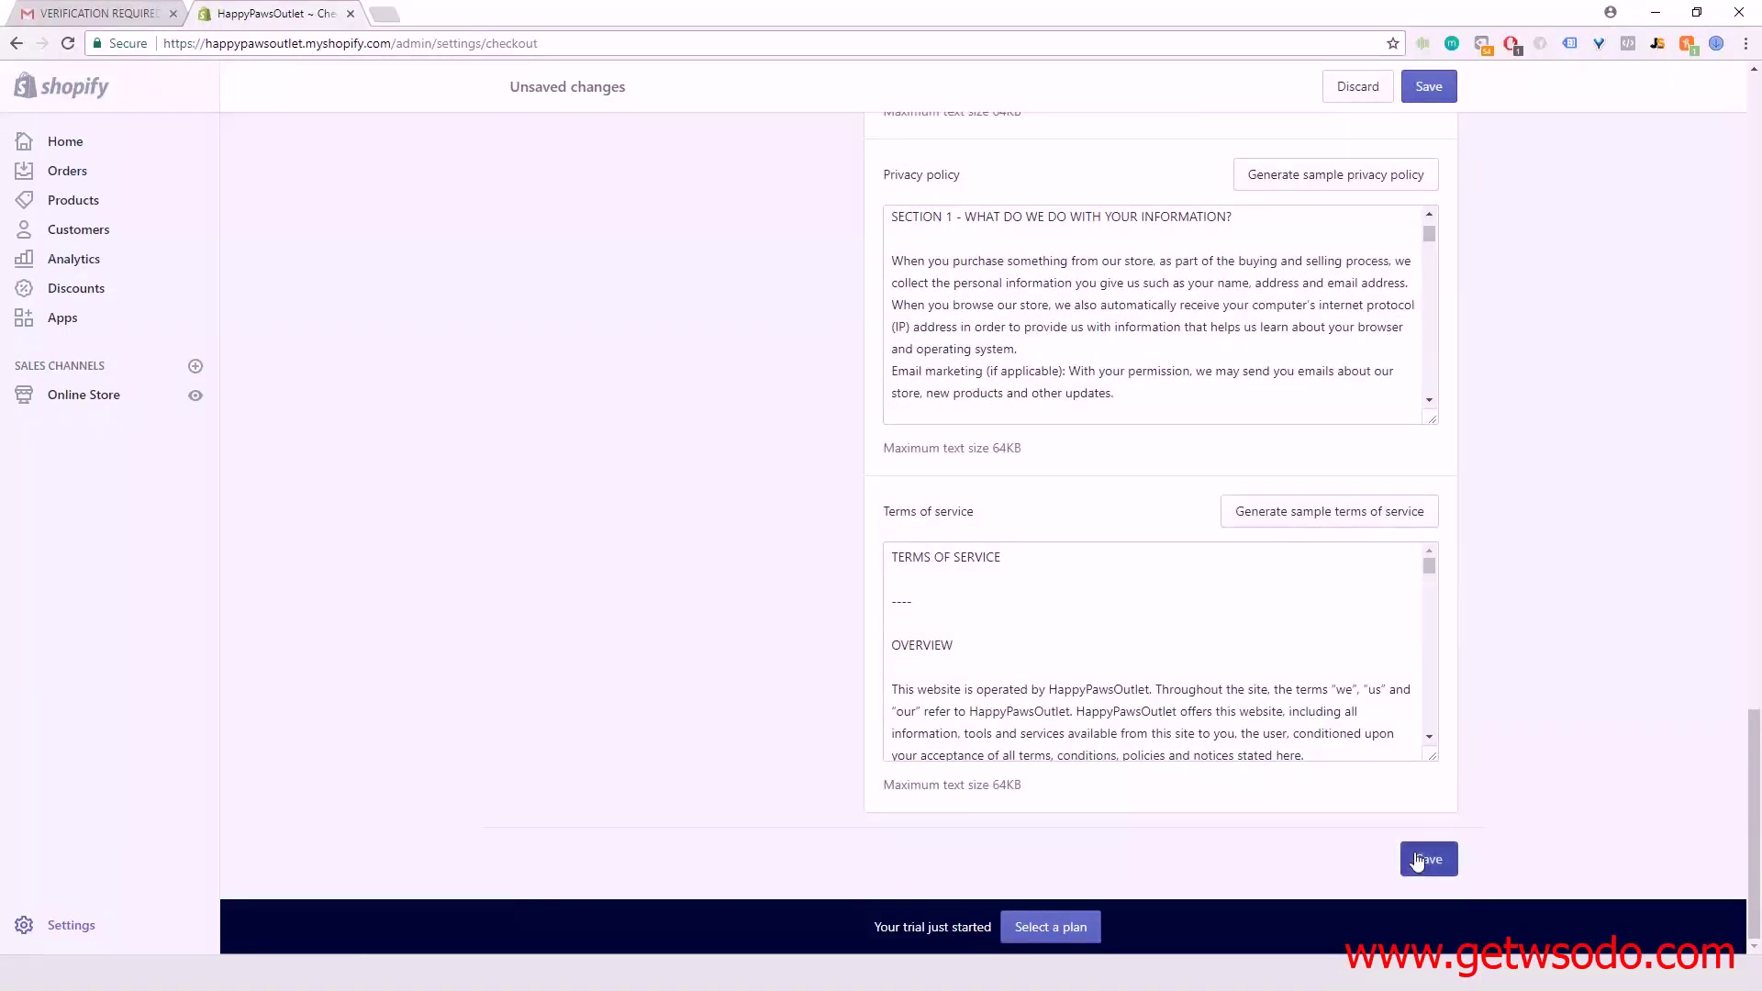